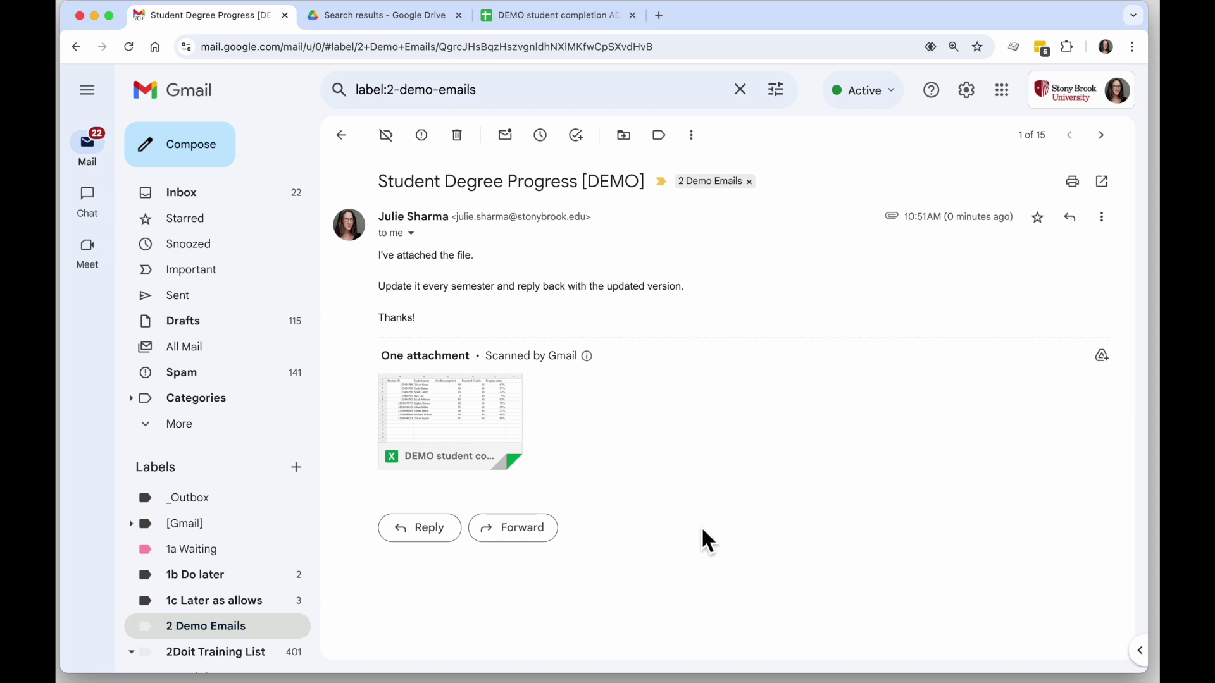
Add the DEMO student completion.xlsx attachment to My Drive and bring up its Move dialog.
{"action": "mouse_move", "coordinate": [457, 402]}
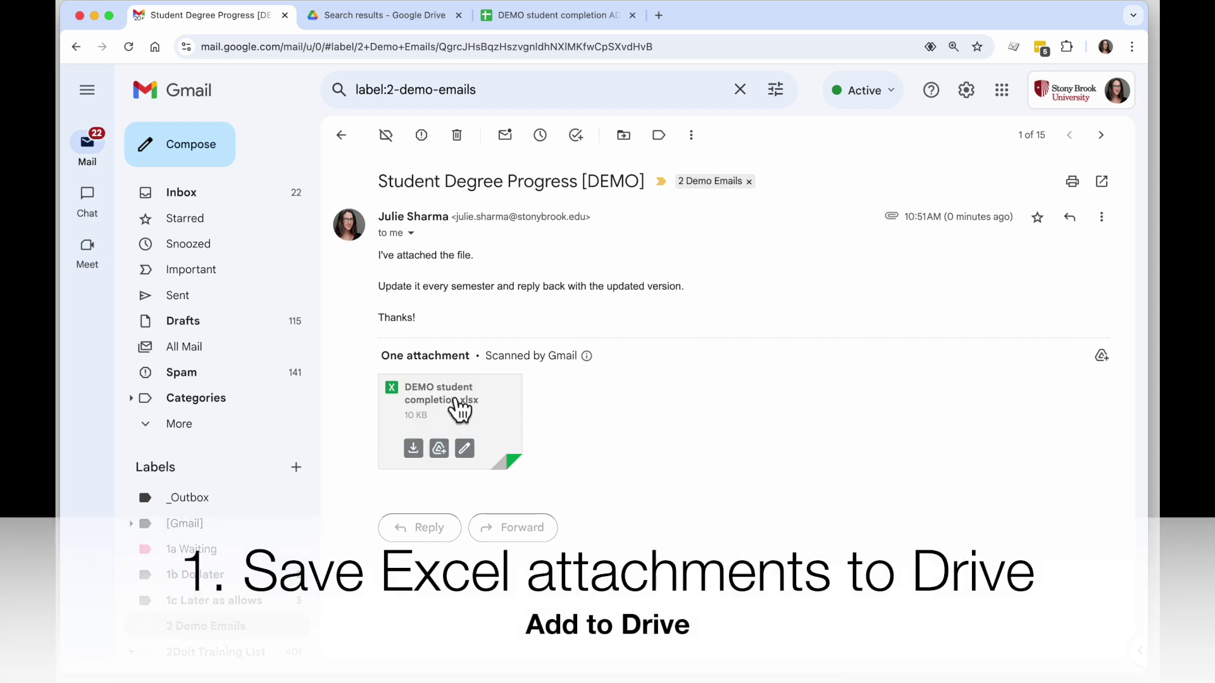
{"action": "left_click", "coordinate": [445, 451]}
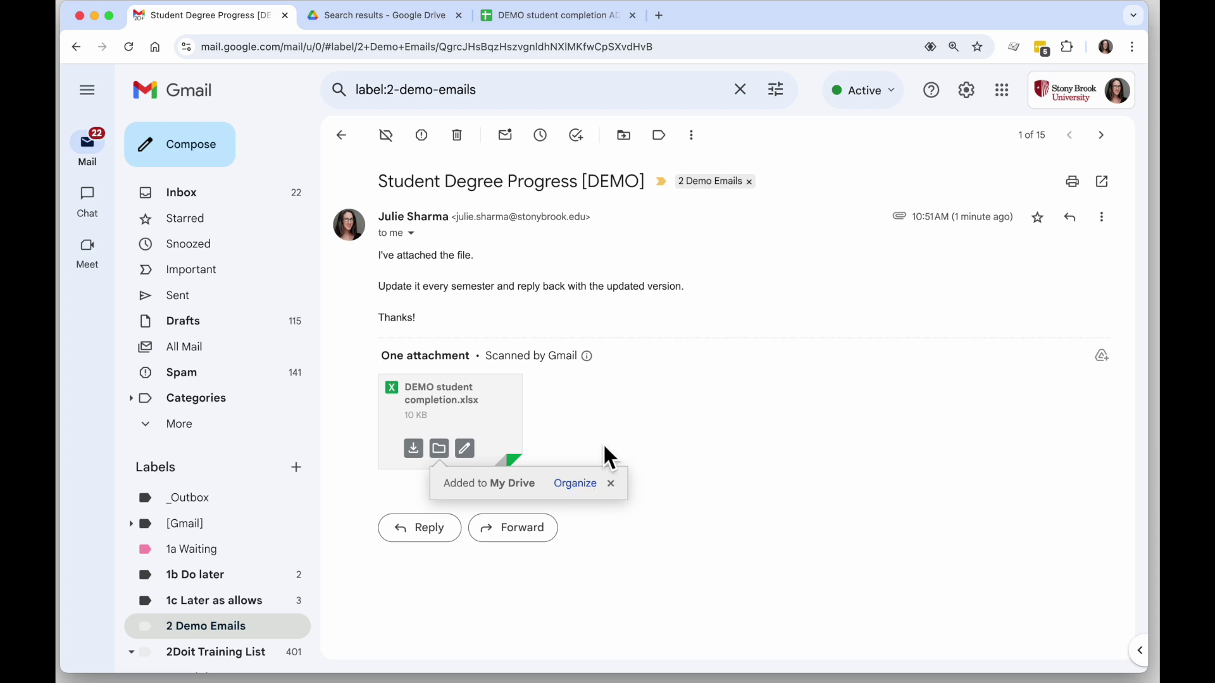
{"action": "left_click", "coordinate": [442, 450]}
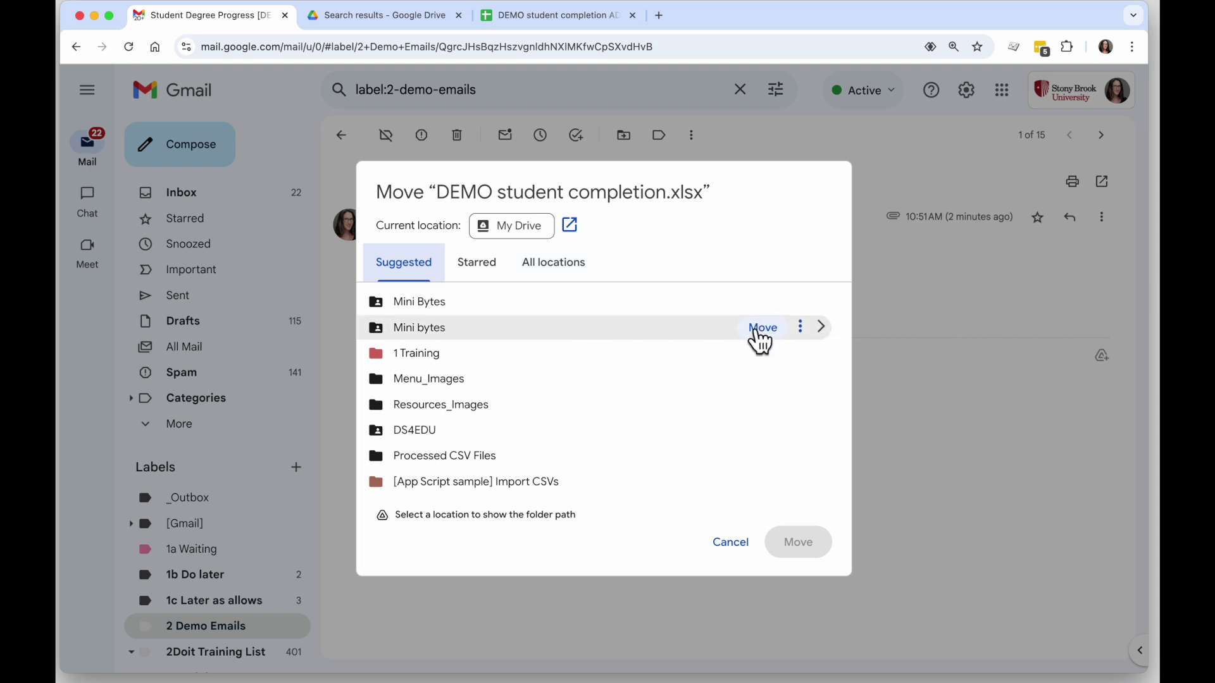
{"action": "left_click", "coordinate": [552, 274]}
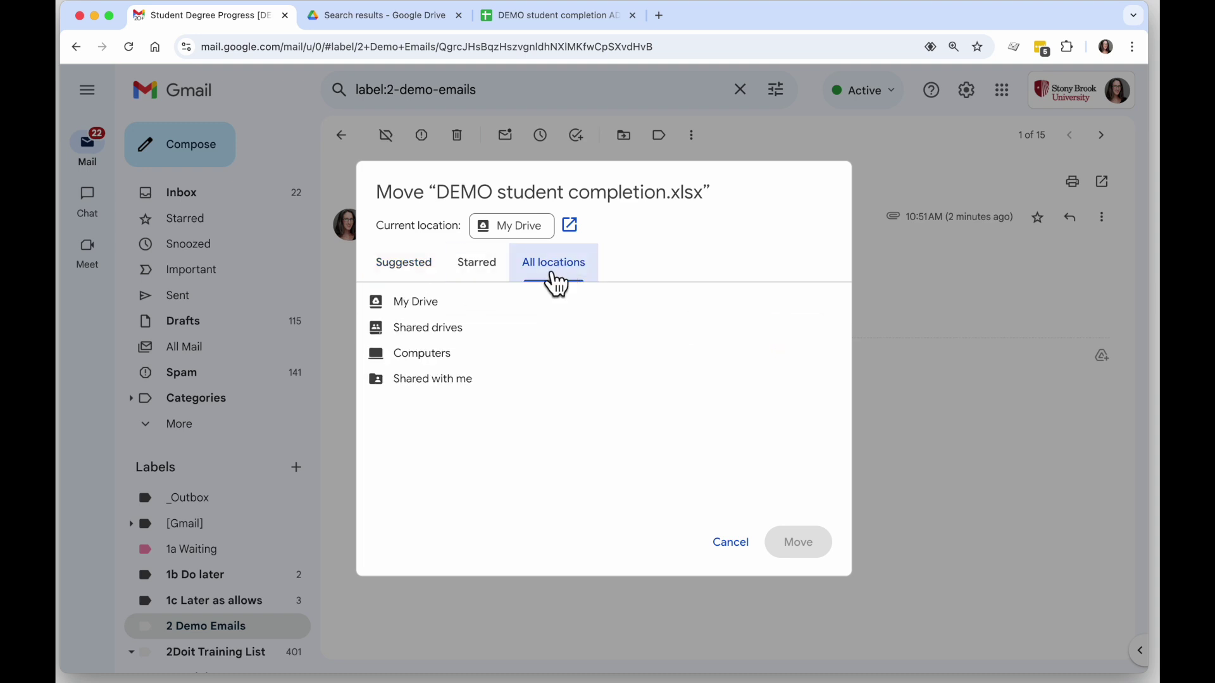
{"action": "left_click", "coordinate": [821, 309]}
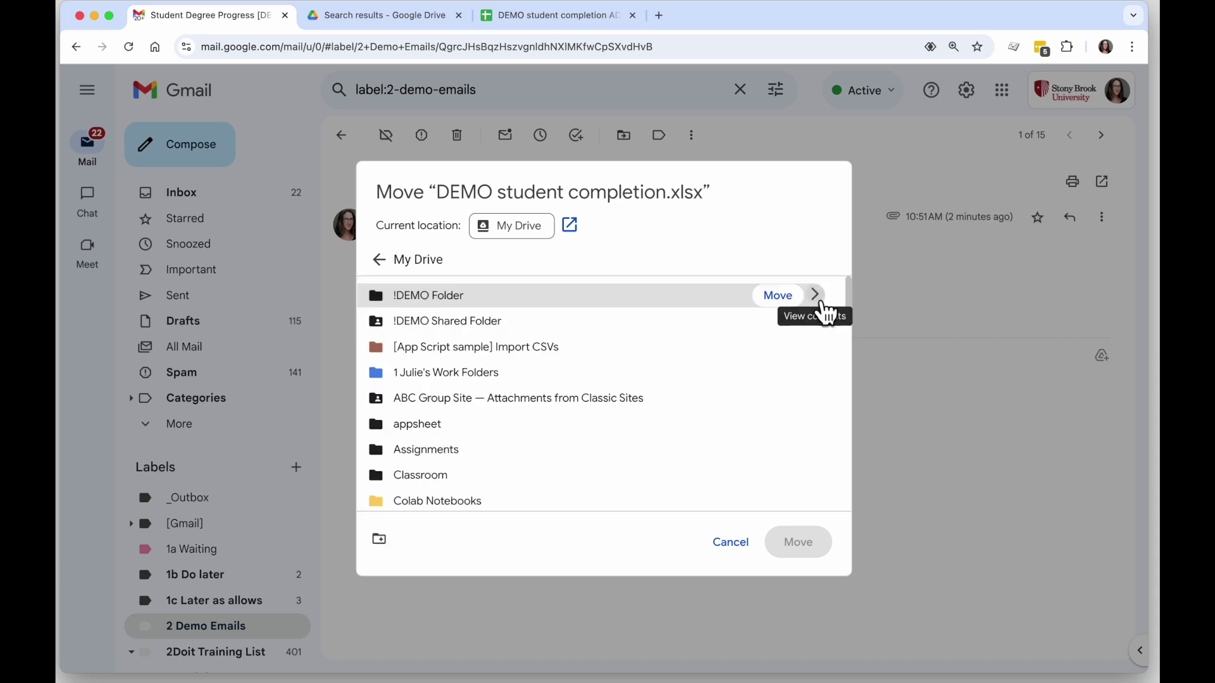
{"action": "left_click", "coordinate": [816, 296]}
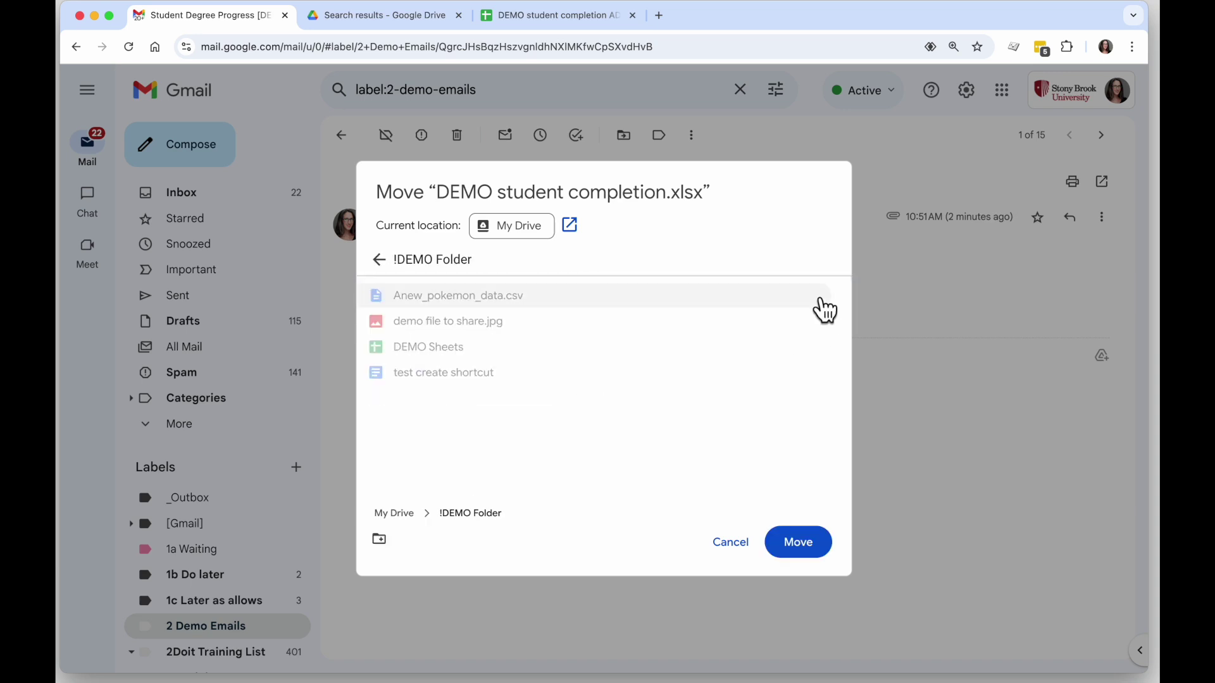
{"action": "left_click", "coordinate": [730, 544]}
{"action": "mouse_move", "coordinate": [467, 448]}
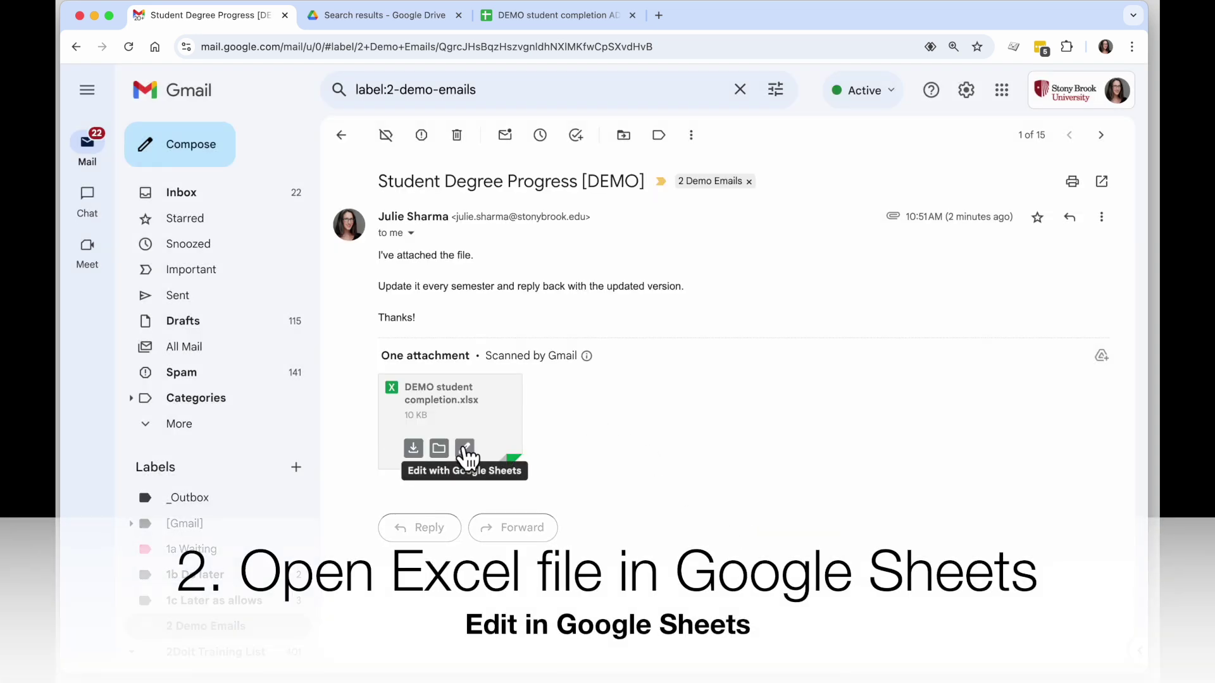
Open DEMO student completion.xlsx with Google Sheets and continue editing it.
{"action": "left_click", "coordinate": [465, 450]}
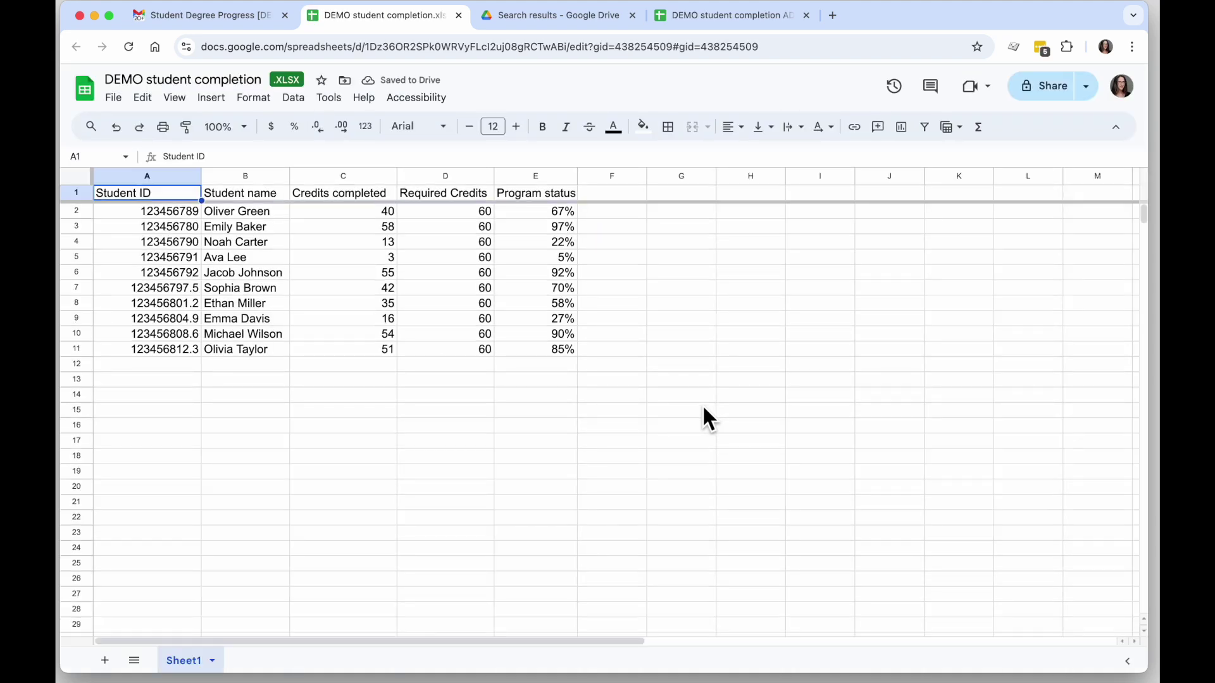
{"action": "left_click", "coordinate": [436, 413]}
Check the E2 status formula, then set C5 to 9 and C9 to 20.
{"action": "left_click", "coordinate": [549, 215]}
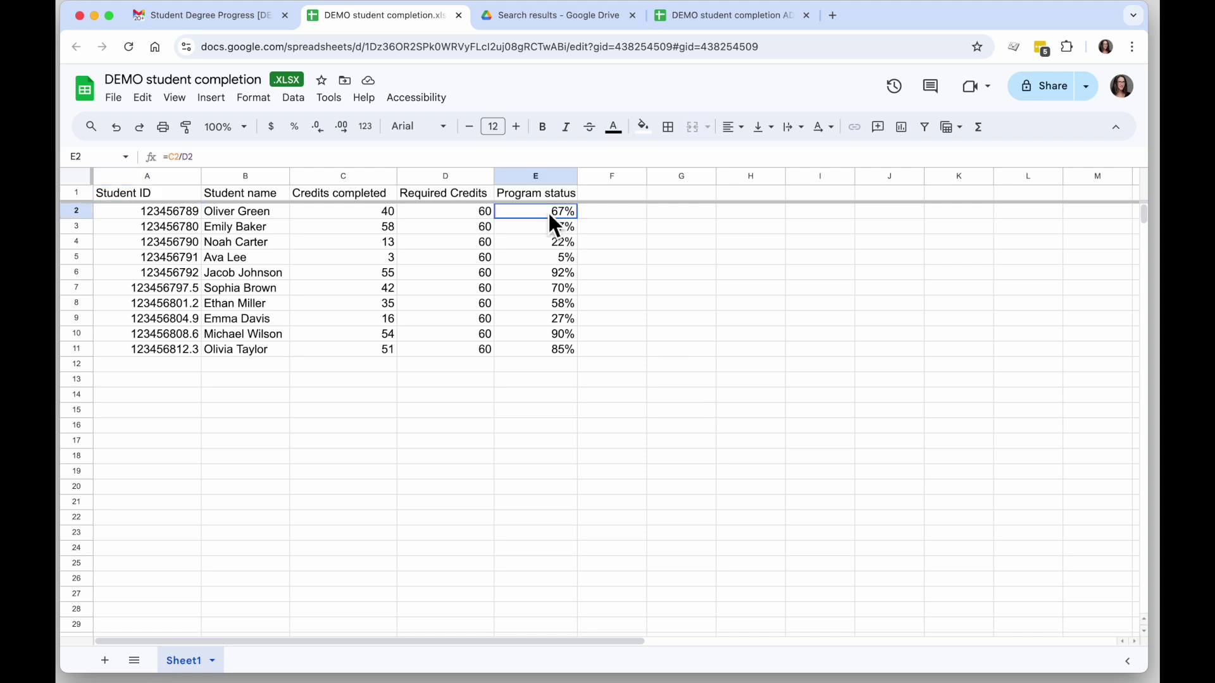
{"action": "left_click", "coordinate": [551, 223]}
{"action": "left_click", "coordinate": [348, 211]}
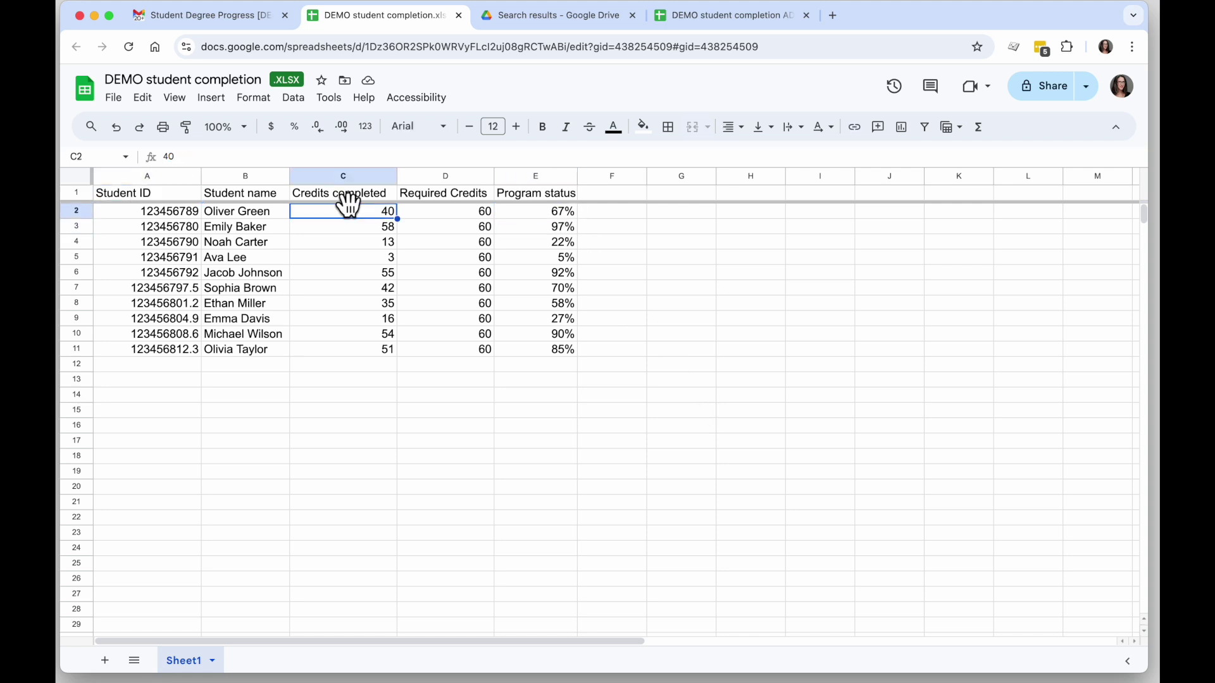
{"action": "left_click", "coordinate": [366, 260]}
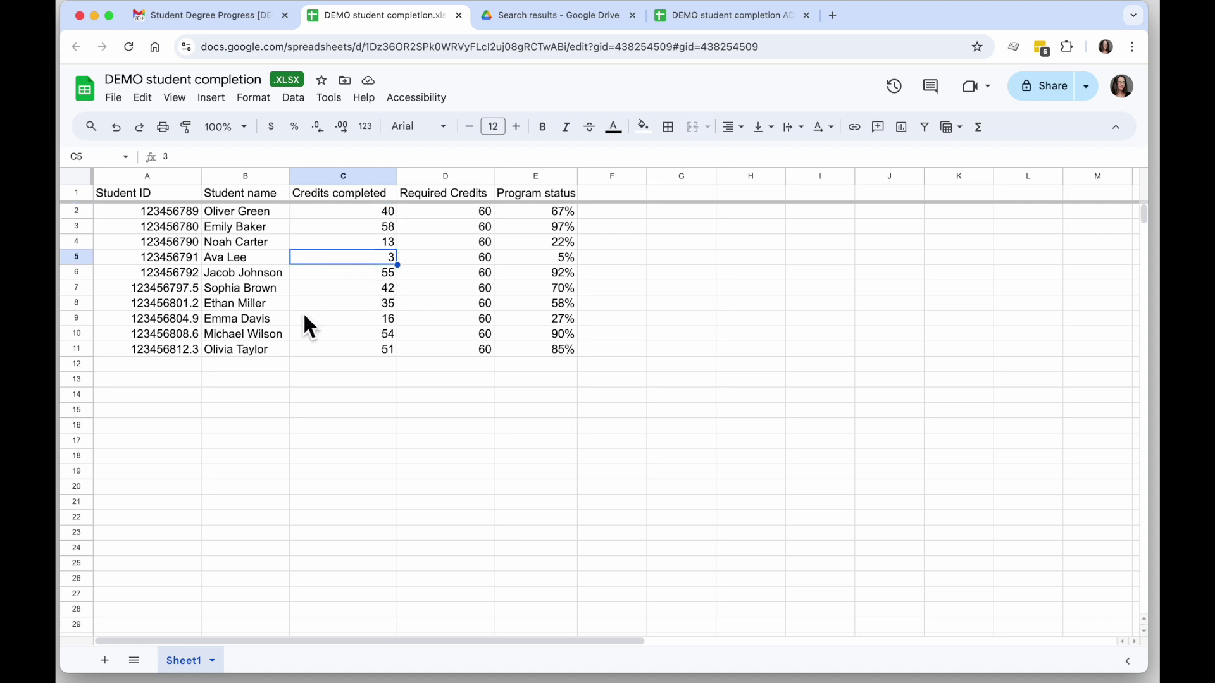
{"action": "type", "text": "9"}
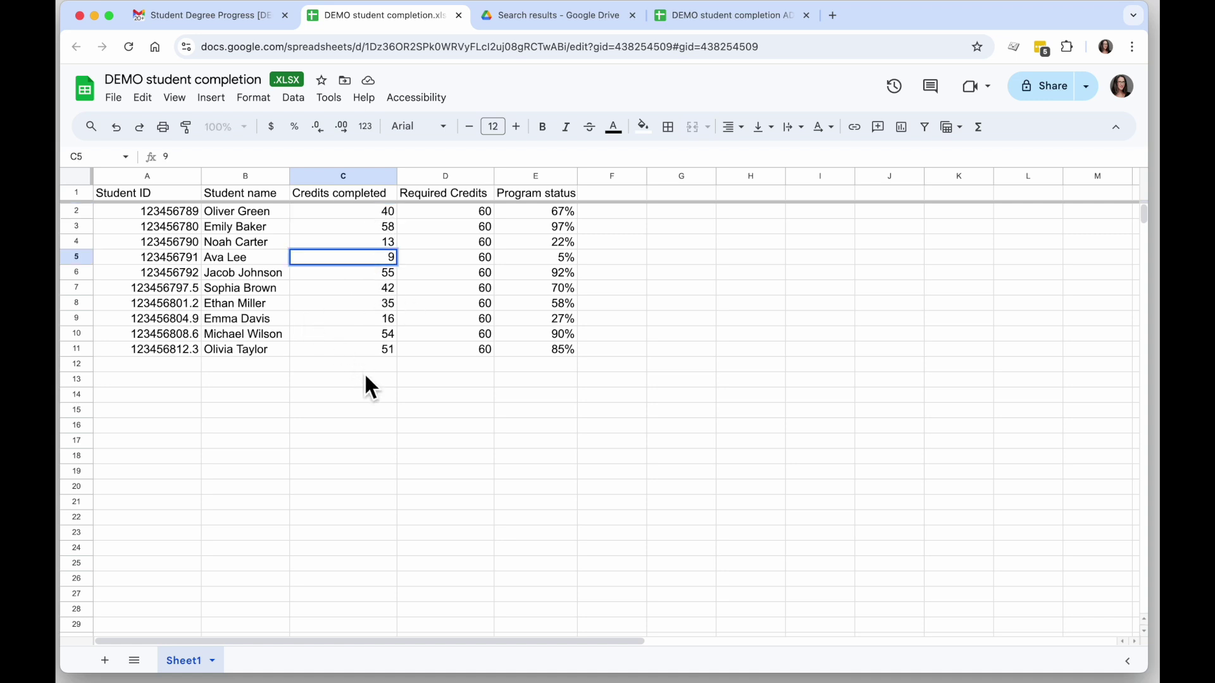
{"action": "left_click", "coordinate": [370, 323]}
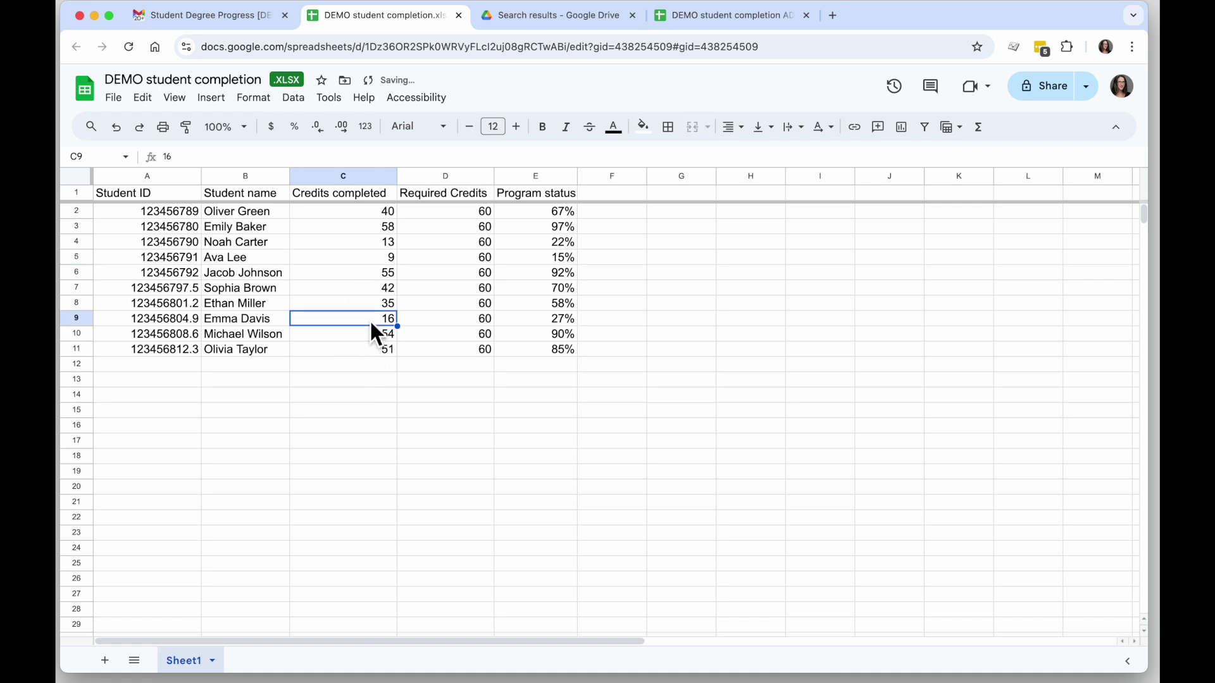
{"action": "type", "text": "20"}
{"action": "left_click", "coordinate": [485, 411]}
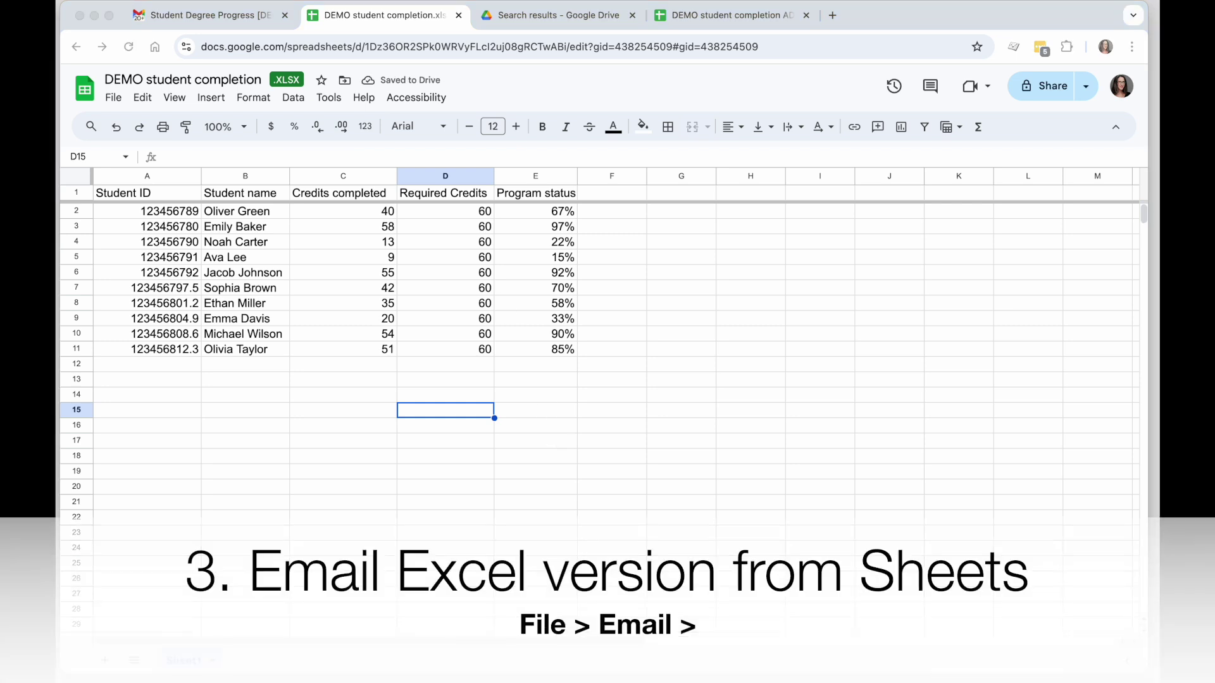
Use File > Email > Reply with this file to attach the updated spreadsheet to a reply.
{"action": "left_click", "coordinate": [115, 101]}
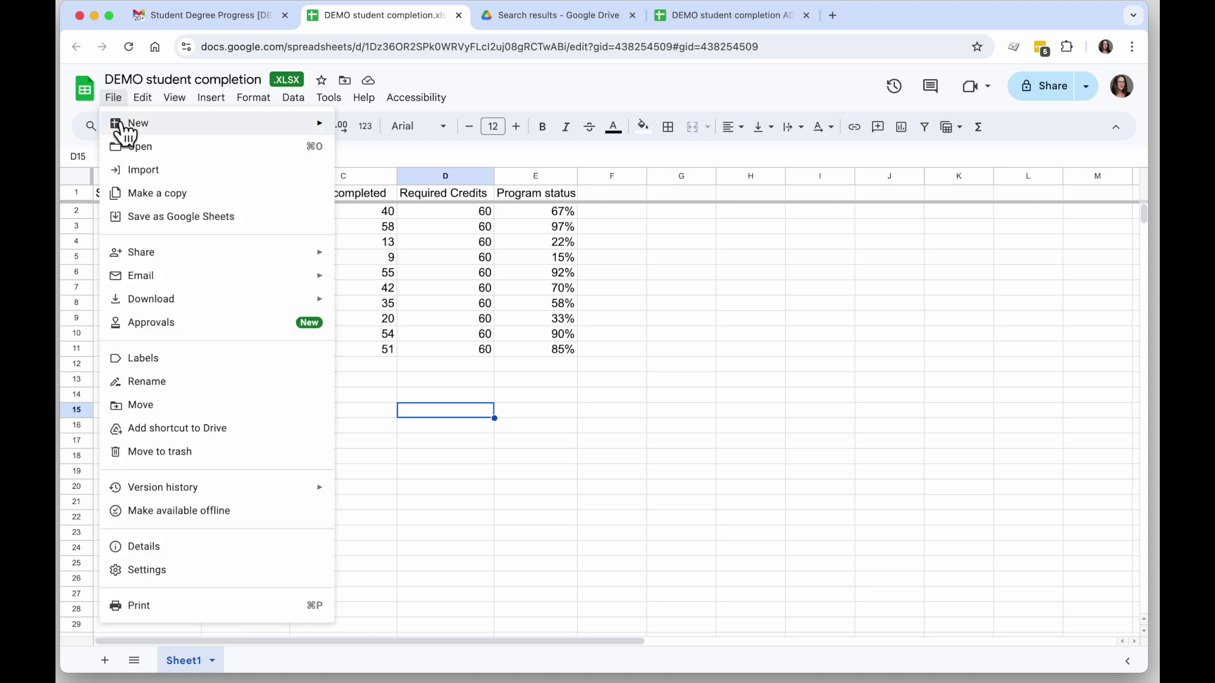
{"action": "mouse_move", "coordinate": [175, 283]}
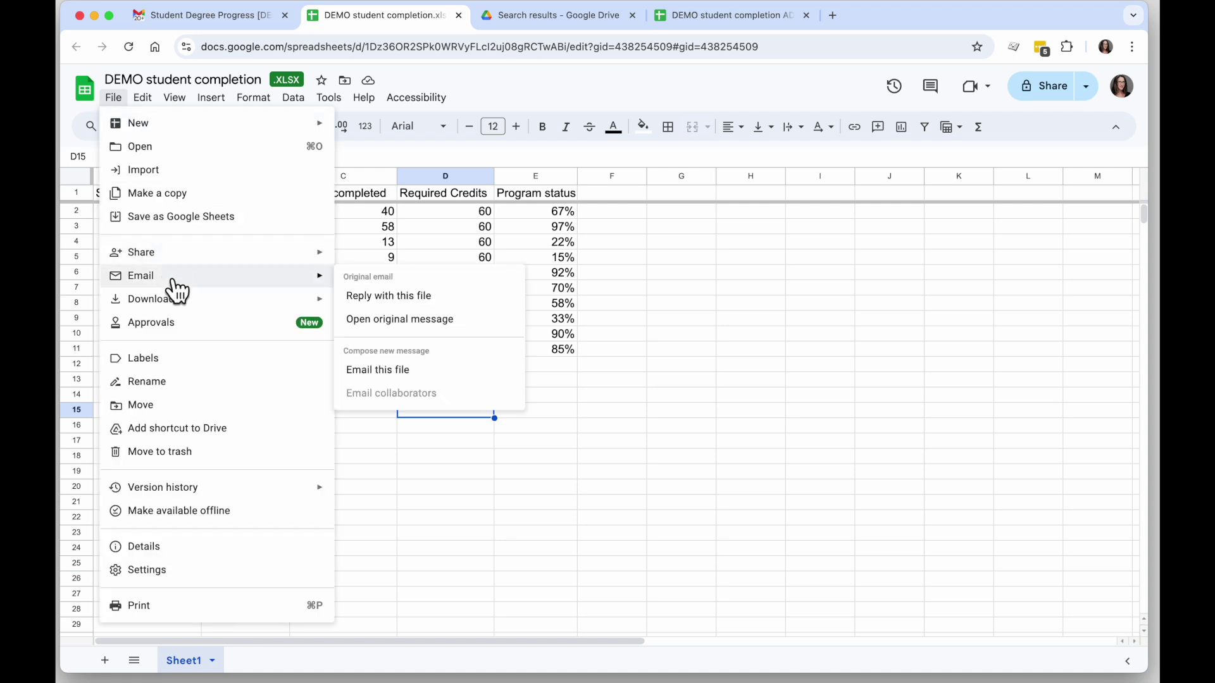
{"action": "left_click", "coordinate": [454, 302]}
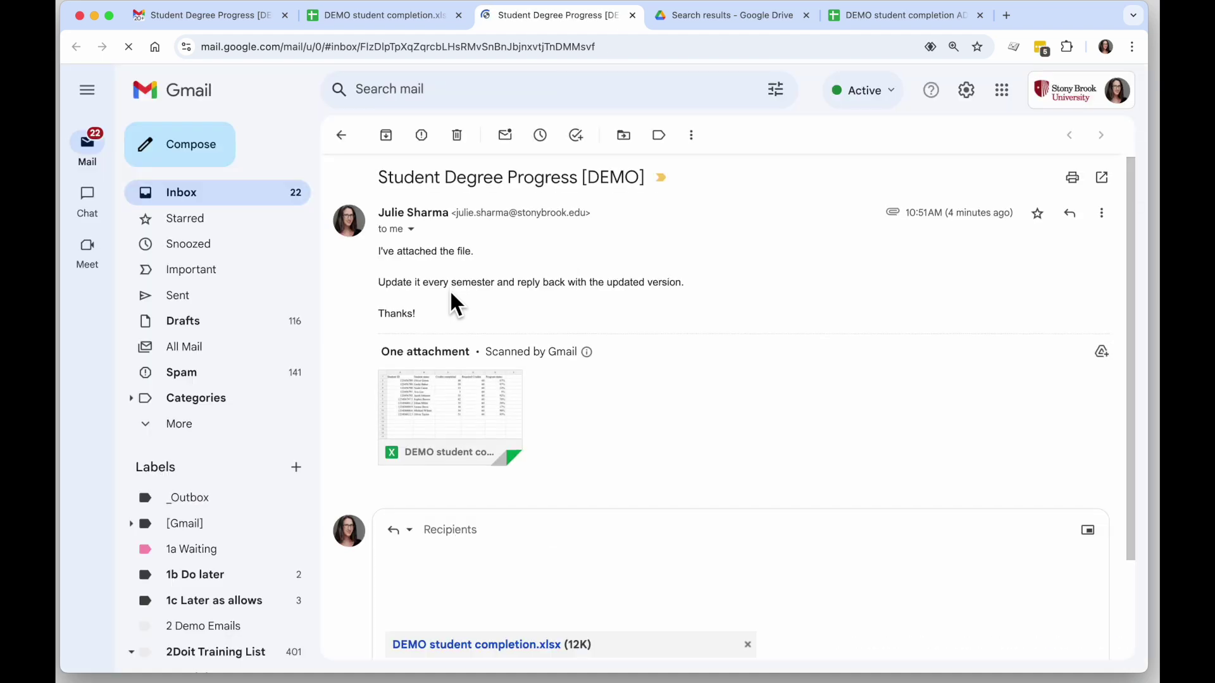
Write 'Here you go!' plus your name as sign-off in the reply, then return to the spreadsheet.
{"action": "scroll", "coordinate": [652, 399], "scroll_direction": "down", "scroll_amount": 5}
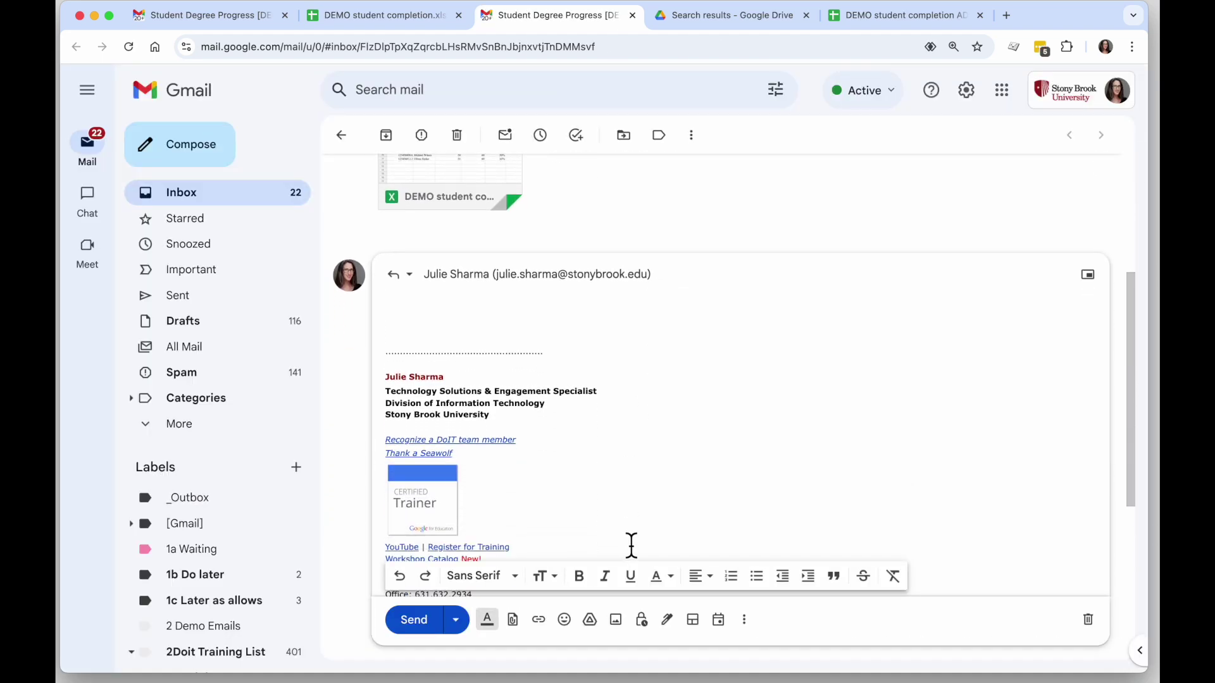
{"action": "scroll", "coordinate": [632, 545], "scroll_direction": "down", "scroll_amount": 3}
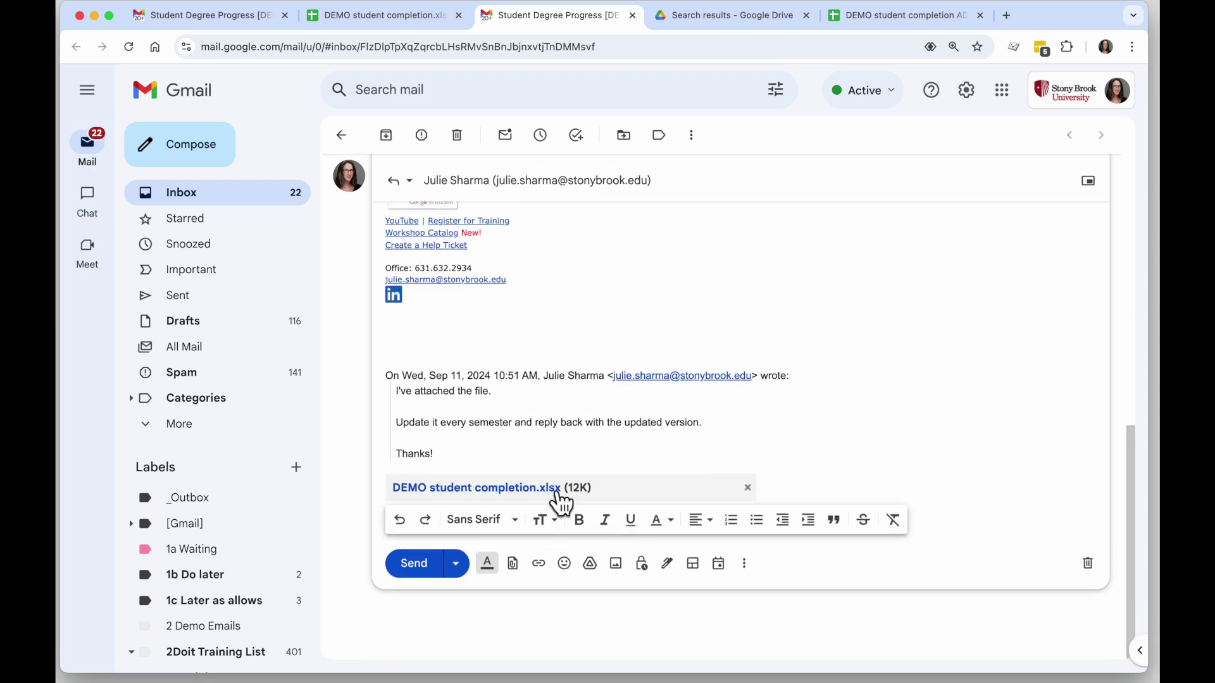
{"action": "scroll", "coordinate": [633, 355], "scroll_direction": "up", "scroll_amount": 5}
{"action": "left_click", "coordinate": [496, 320]}
{"action": "type", "text": "Here you go!"}
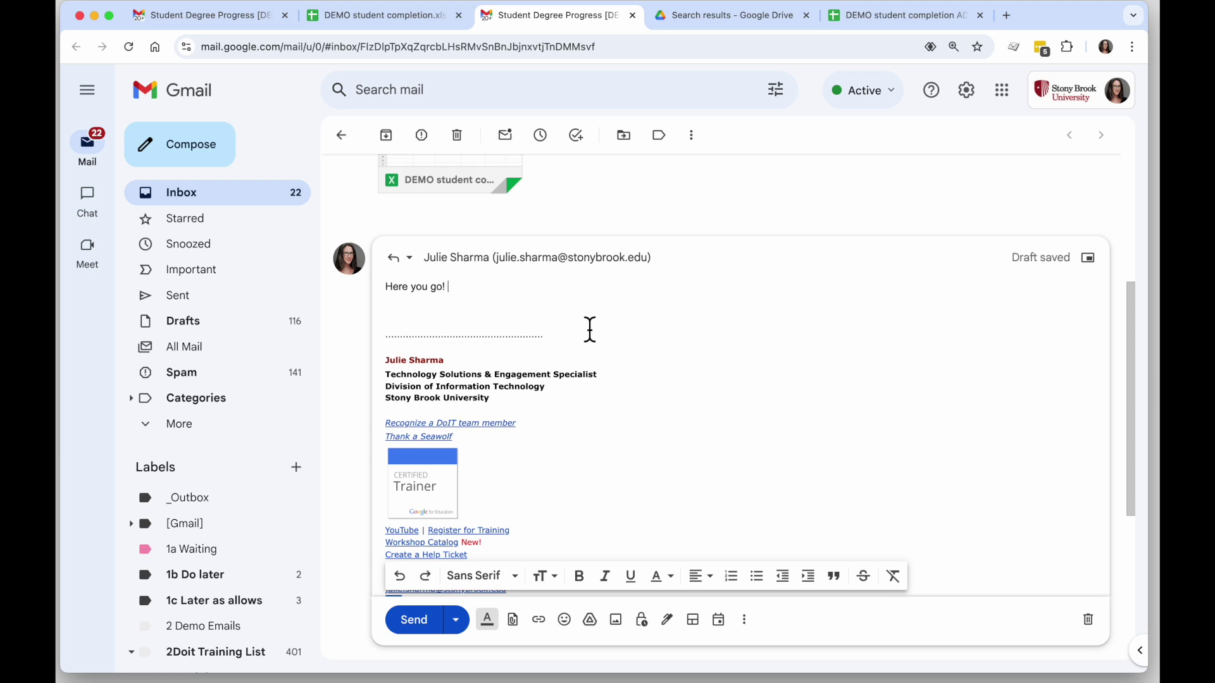
{"action": "key", "text": "Return"}
{"action": "key", "text": "Return"}
{"action": "type", "text": "Julie"}
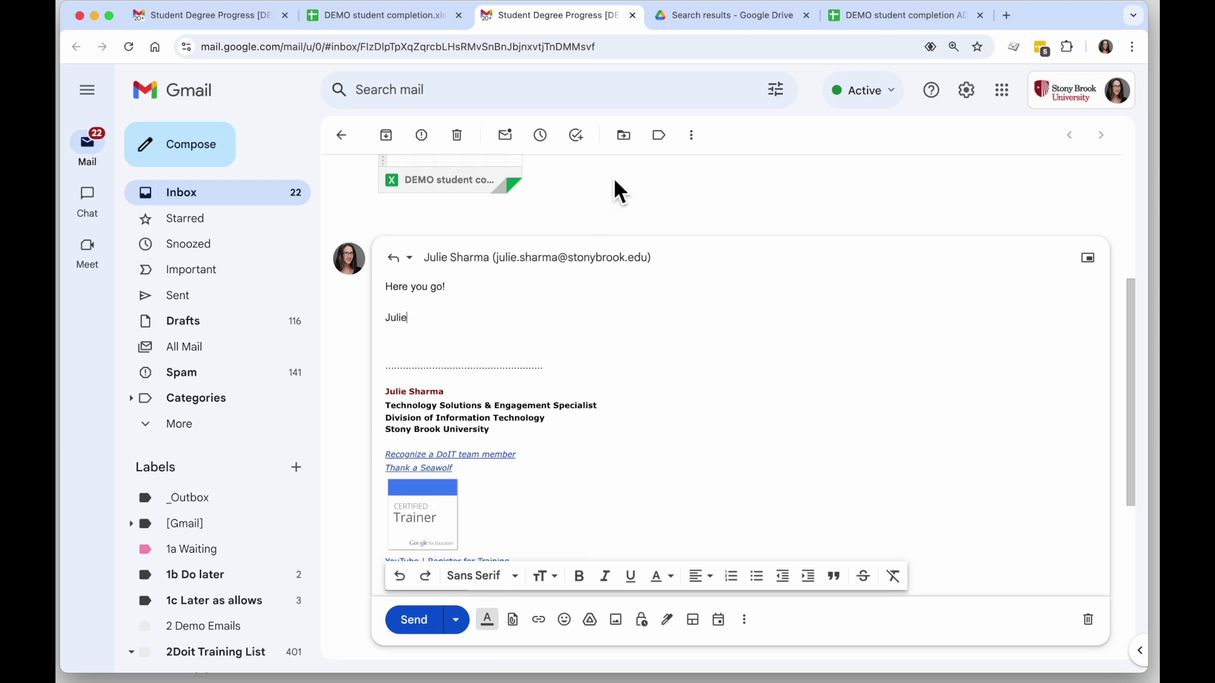
{"action": "left_click", "coordinate": [377, 14]}
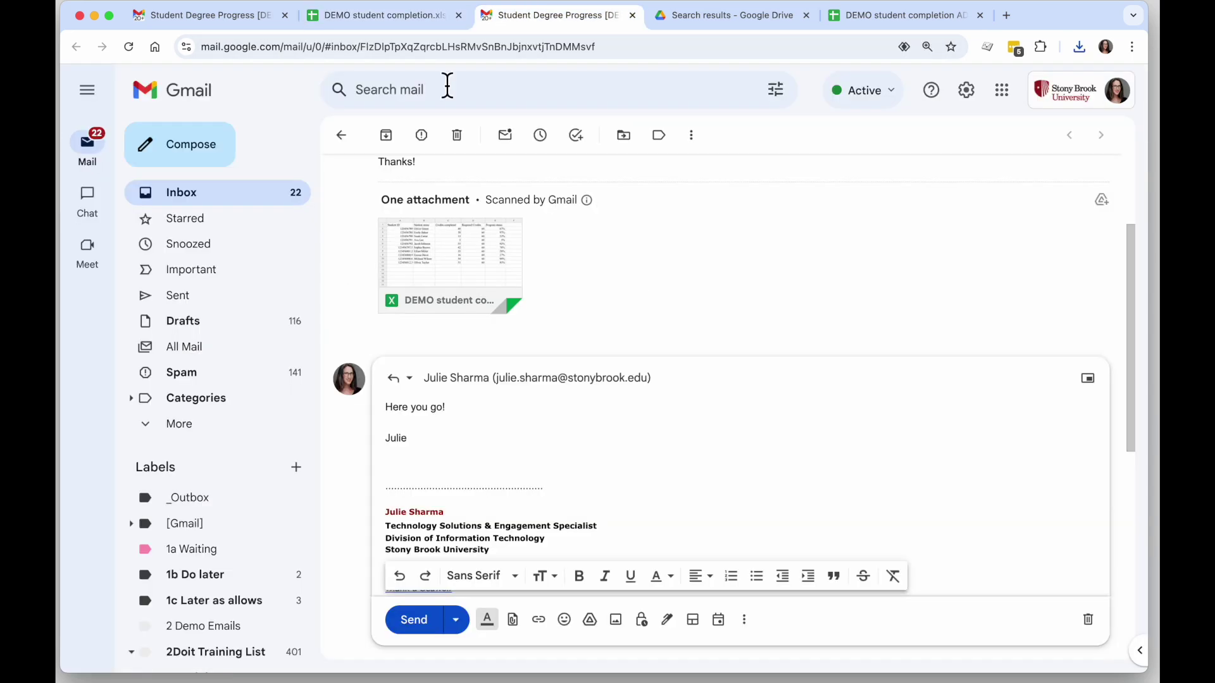
Back in the spreadsheet, open the Email this file dialog from the File > Email menu.
{"action": "left_click", "coordinate": [375, 19]}
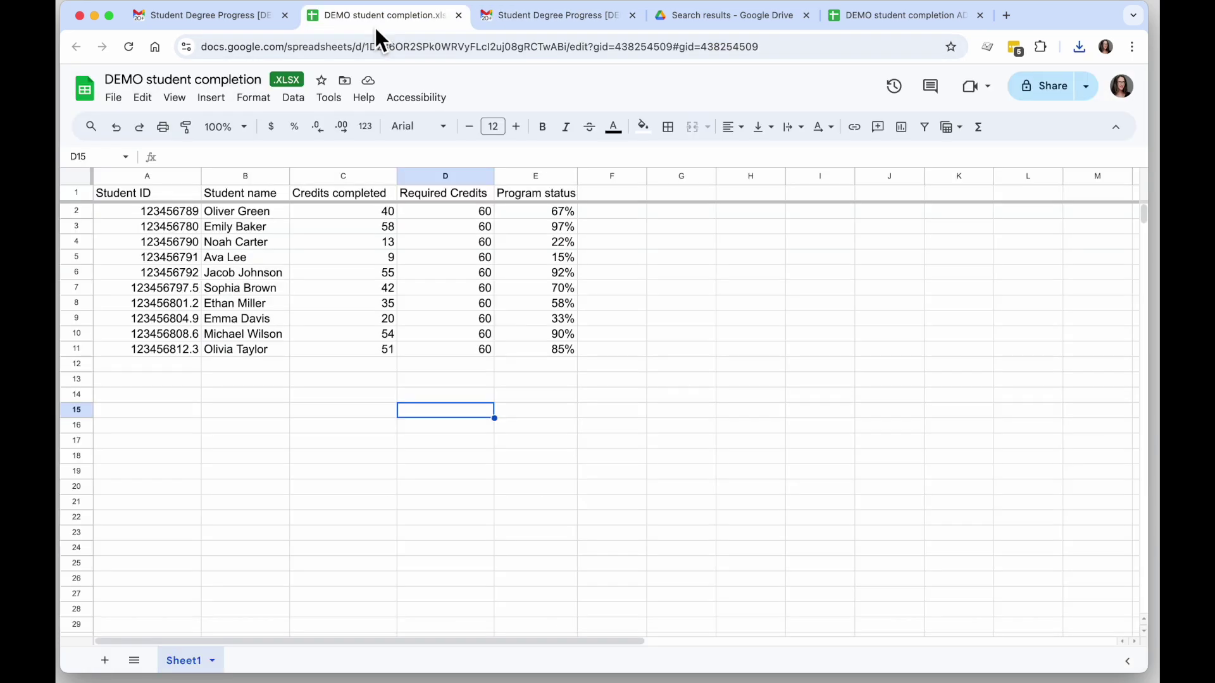
{"action": "left_click", "coordinate": [114, 98]}
{"action": "mouse_move", "coordinate": [170, 285]}
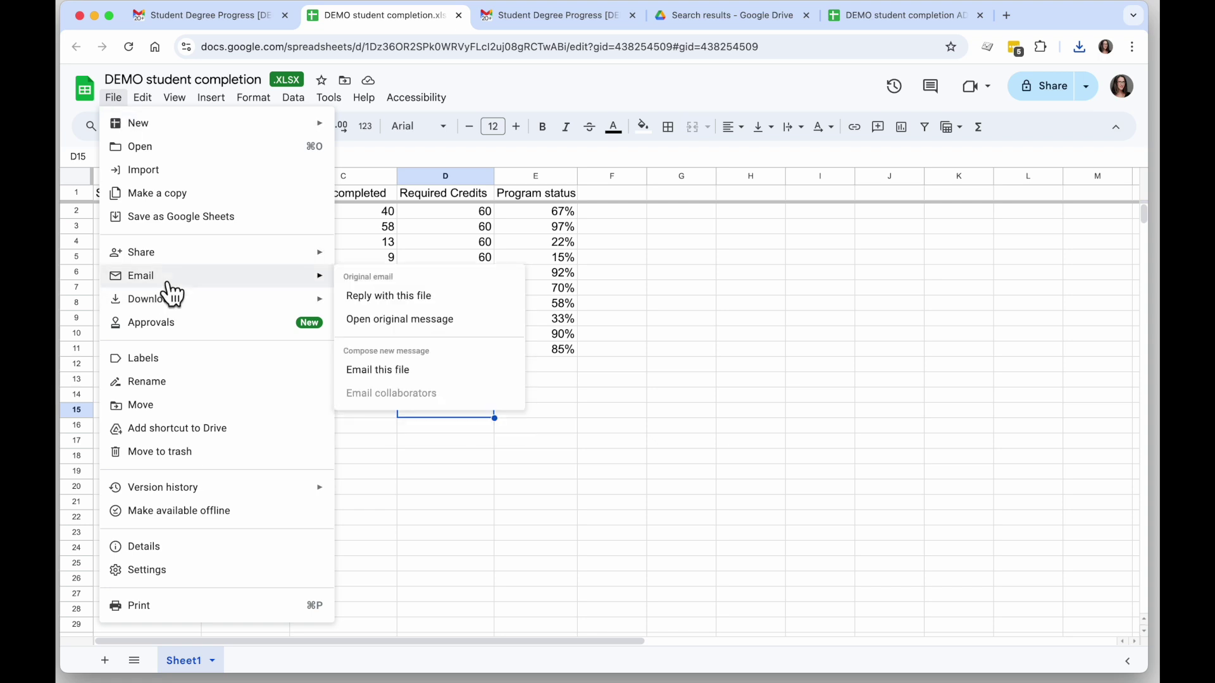
{"action": "left_click", "coordinate": [450, 371]}
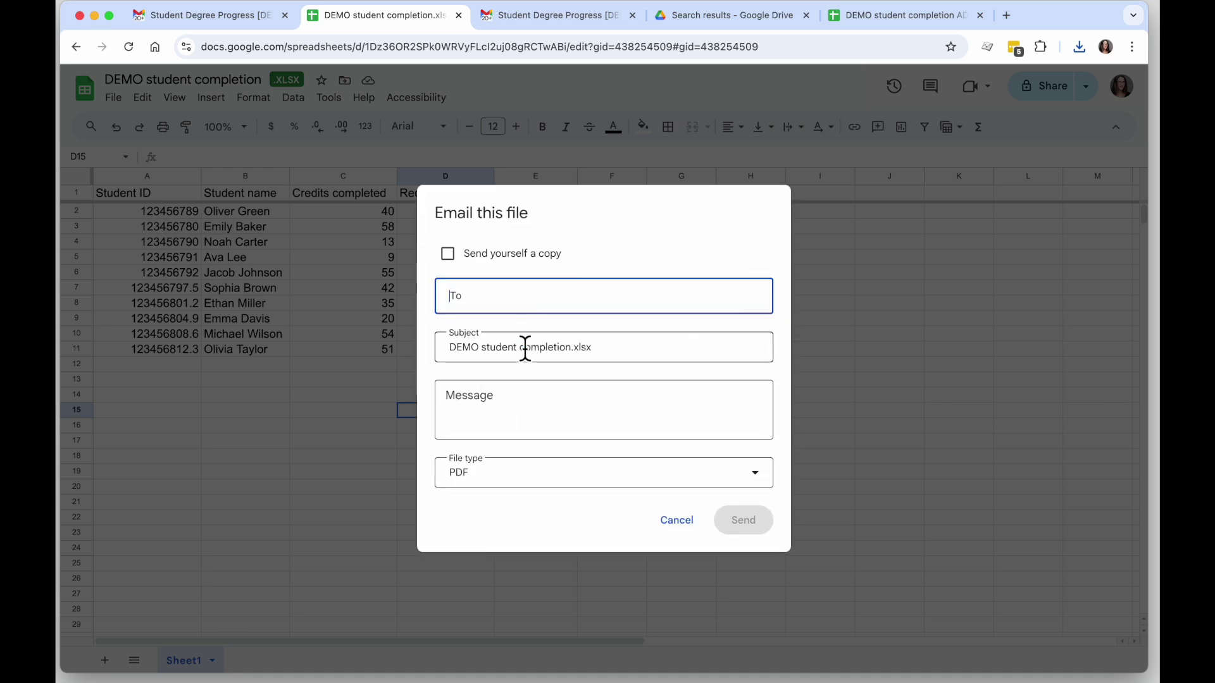
Tick Send yourself a copy and add the colleague as recipient.
{"action": "left_click", "coordinate": [446, 255]}
{"action": "left_click", "coordinate": [494, 301]}
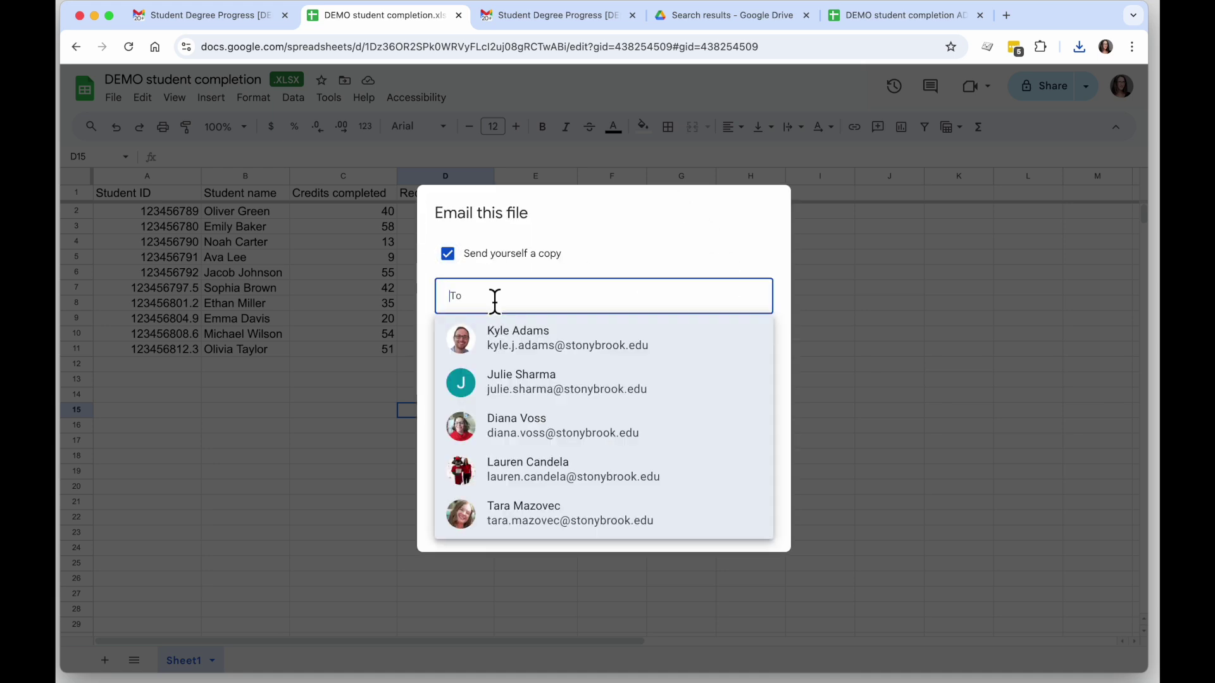
{"action": "left_click", "coordinate": [520, 339]}
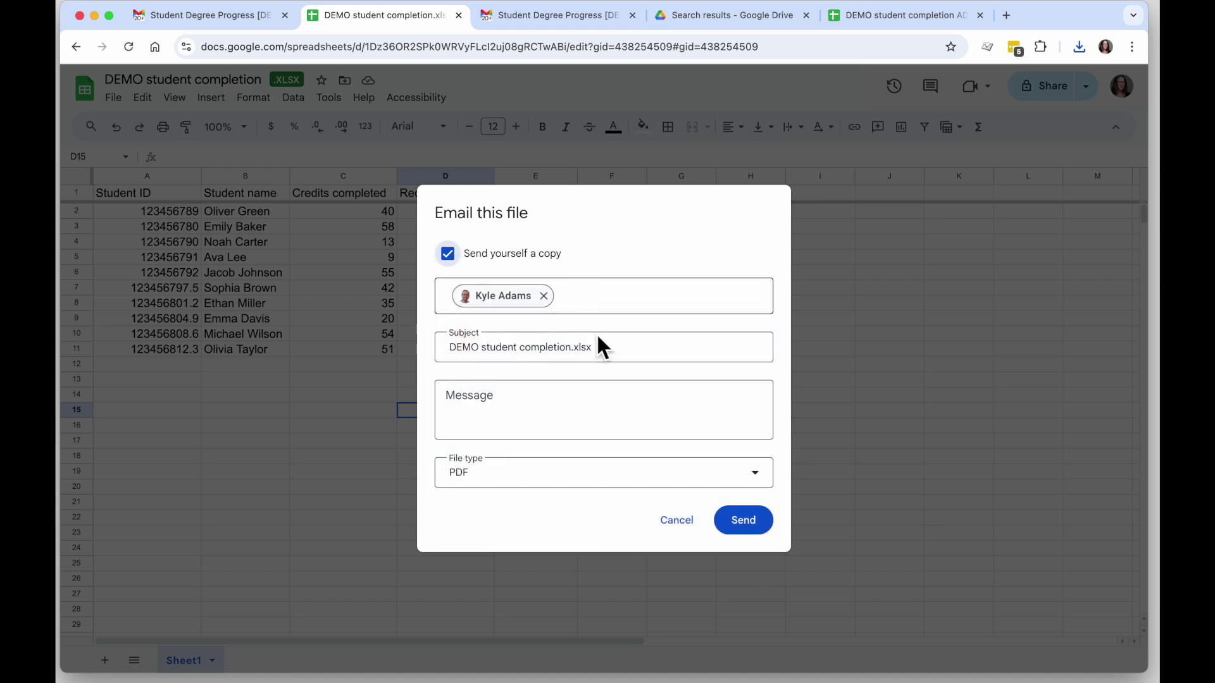
Set the subject to 'Here's the DEMO student completion file' and message to 'Here's the updated file'.
{"action": "left_click", "coordinate": [611, 350]}
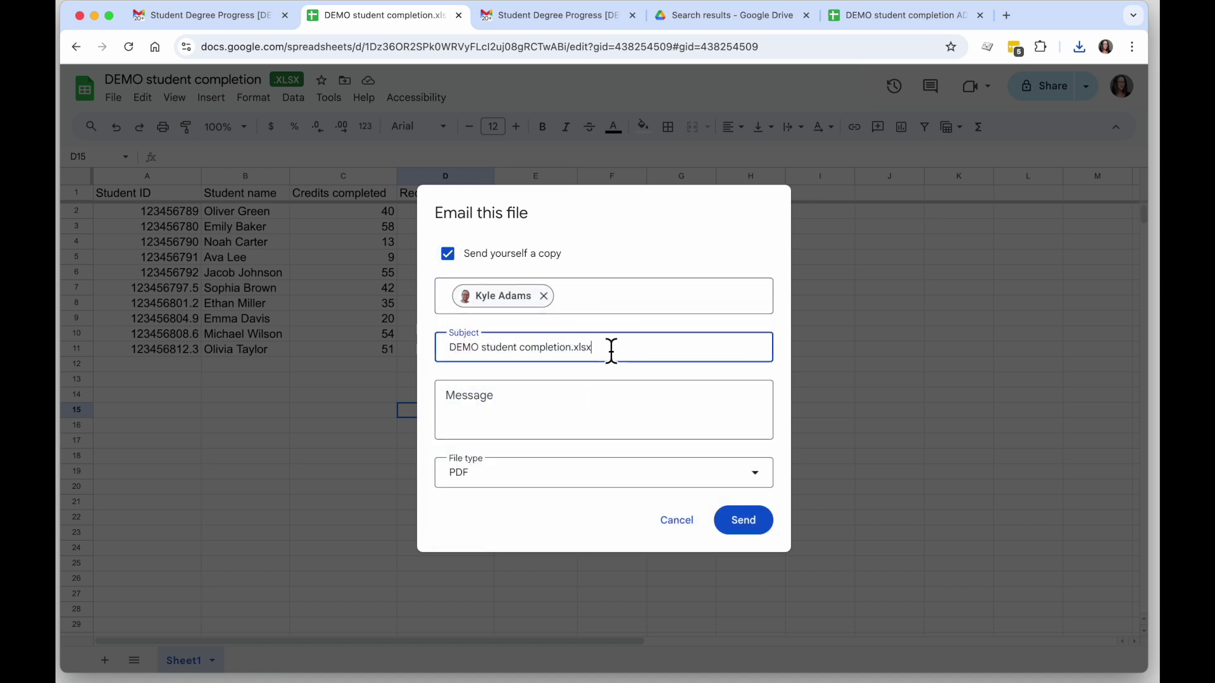
{"action": "key", "text": "super+Left"}
{"action": "type", "text": "Here's the"}
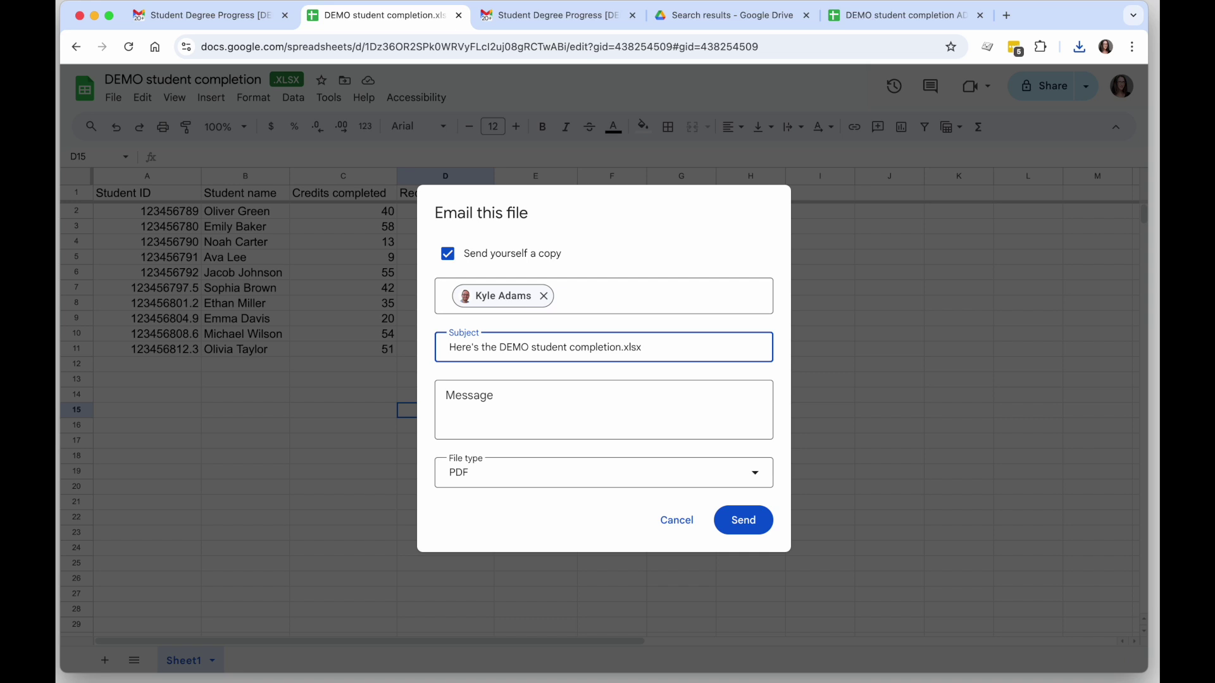
{"action": "key", "text": "Delete"}
{"action": "key", "text": "Delete"}
{"action": "key", "text": "Delete"}
{"action": "key", "text": "Delete"}
{"action": "key", "text": "Delete"}
{"action": "type", "text": "file"}
{"action": "key", "text": "Tab"}
{"action": "type", "text": "Here's the updated file"}
Attach the file as Microsoft Excel and send the email.
{"action": "left_click", "coordinate": [620, 481]}
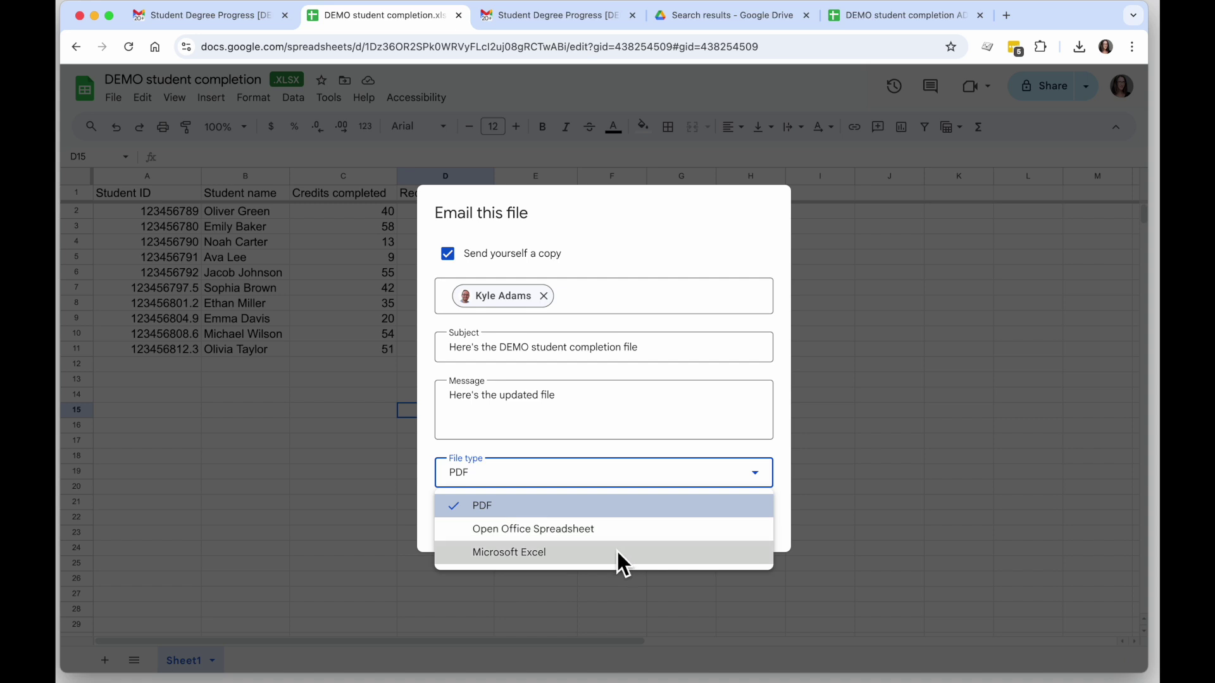
{"action": "left_click", "coordinate": [637, 552]}
{"action": "left_click", "coordinate": [748, 526]}
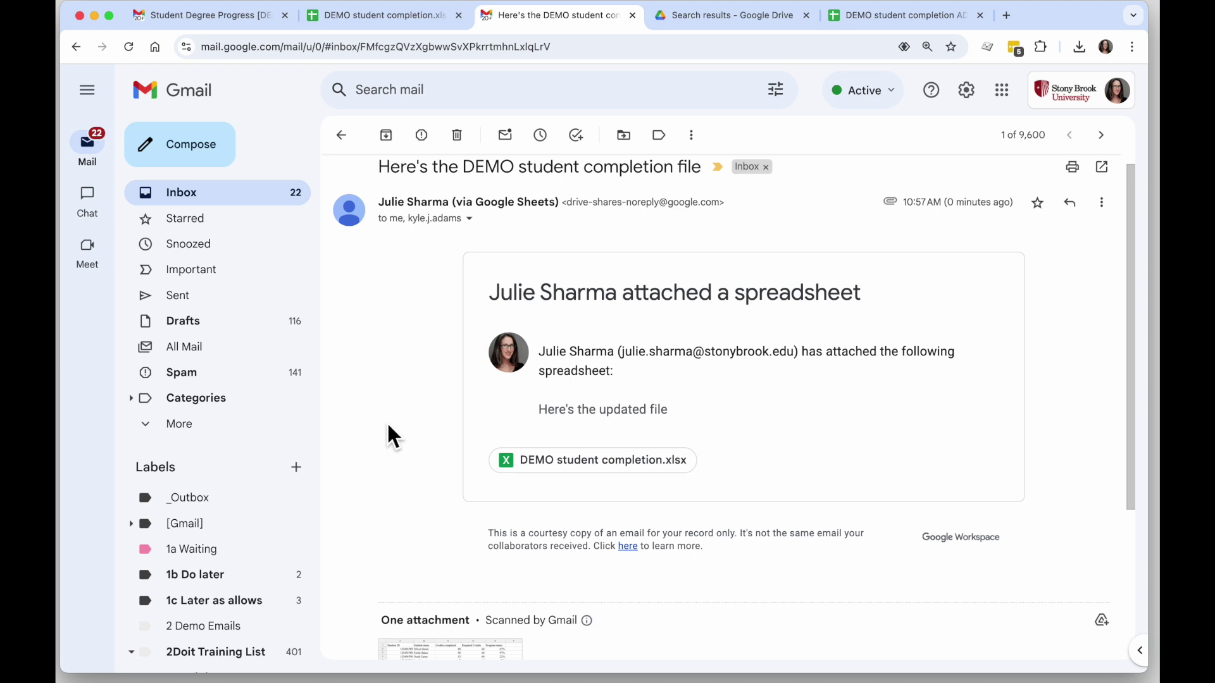
Scroll through the received copy to confirm the DEMO student completion.xlsx attachment.
{"action": "scroll", "coordinate": [388, 425], "scroll_direction": "down", "scroll_amount": 1}
{"action": "scroll", "coordinate": [424, 311], "scroll_direction": "up", "scroll_amount": 2}
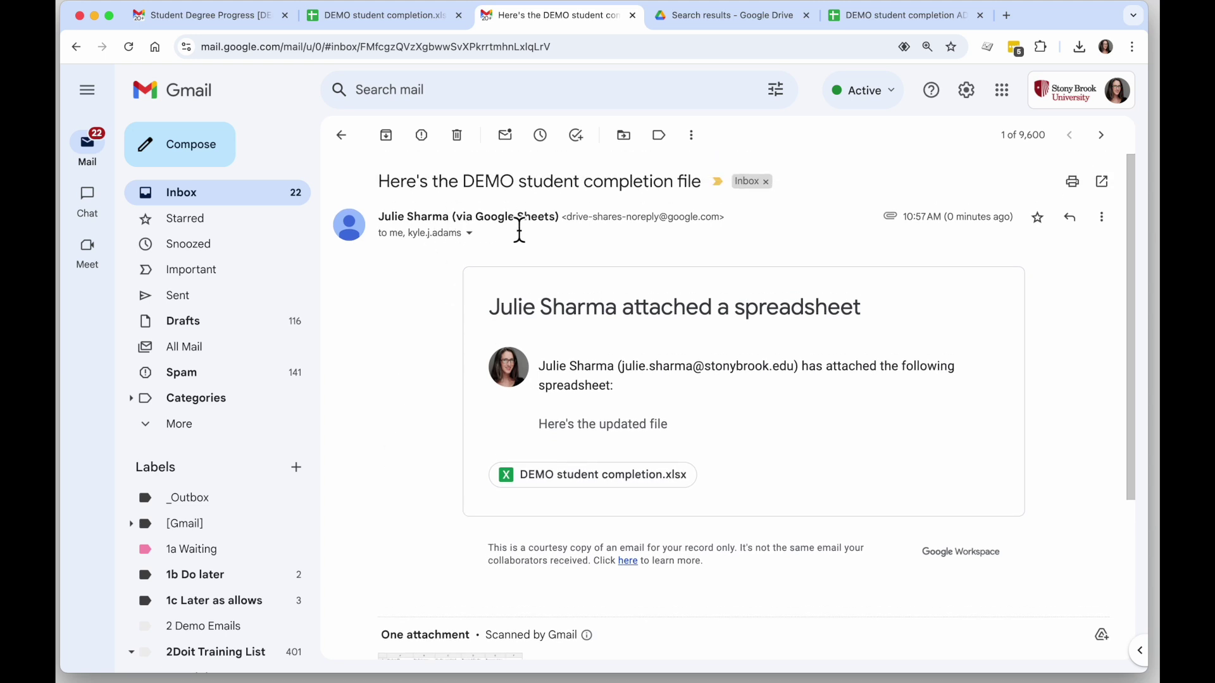
{"action": "scroll", "coordinate": [438, 522], "scroll_direction": "down", "scroll_amount": 4}
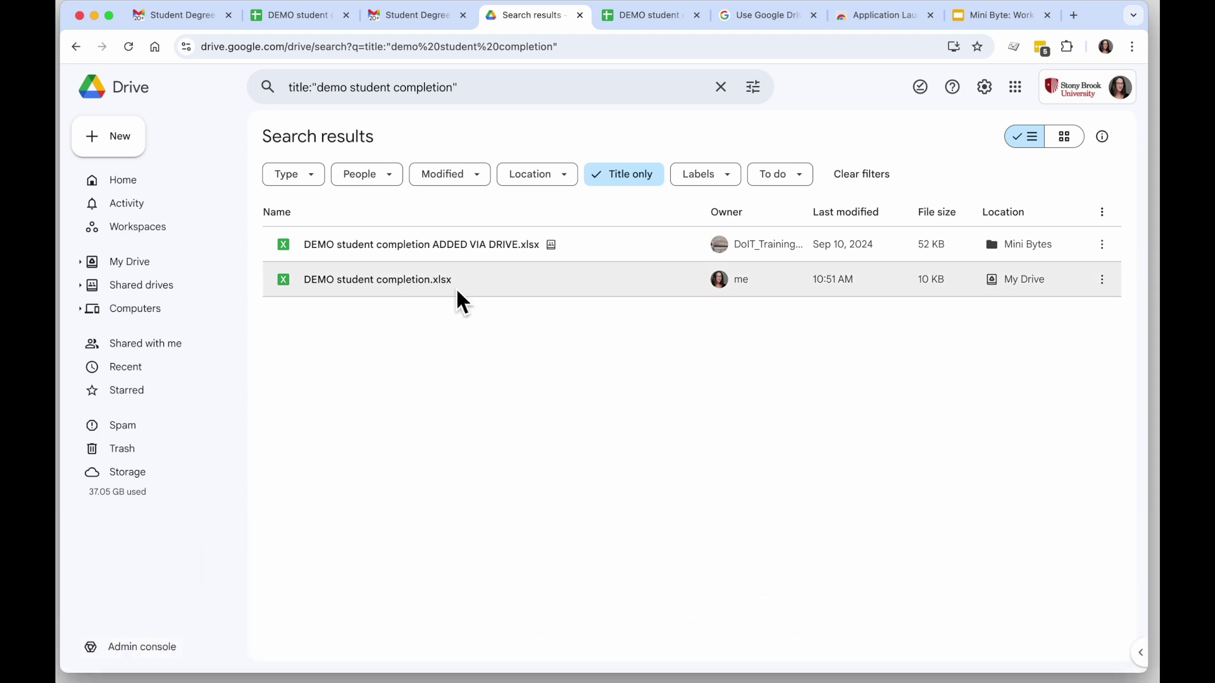
Open DEMO student completion.xlsx from the search results with Microsoft Excel.
{"action": "mouse_move", "coordinate": [283, 284]}
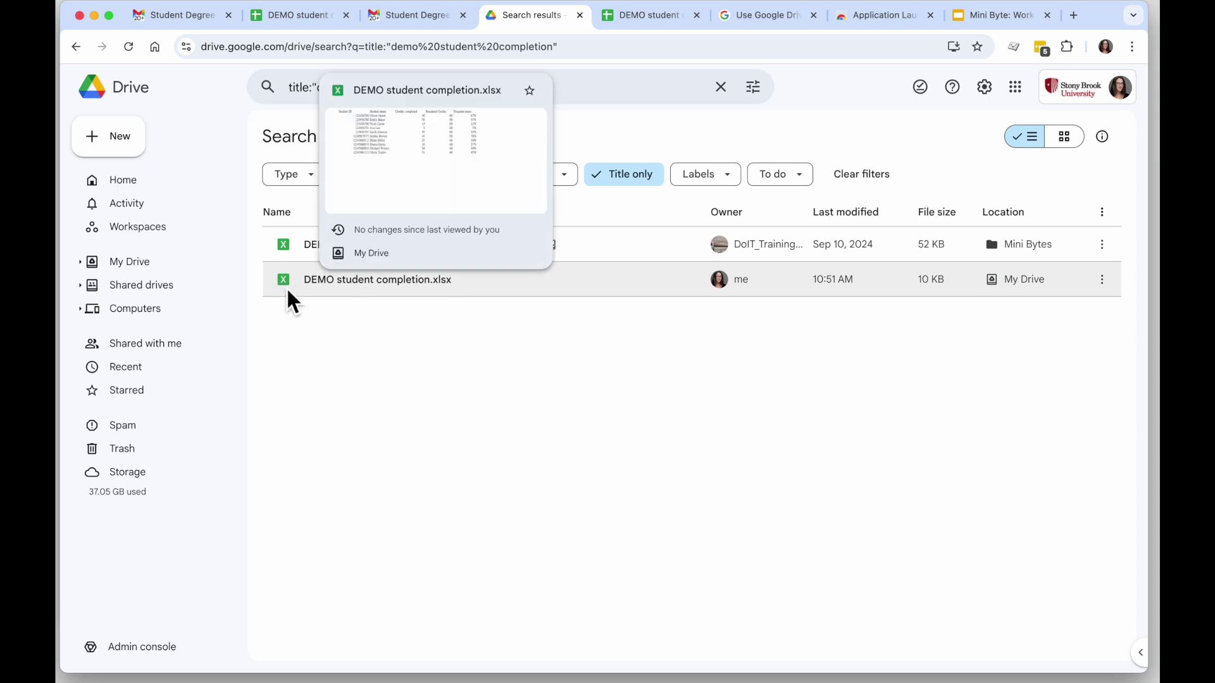
{"action": "right_click", "coordinate": [322, 286]}
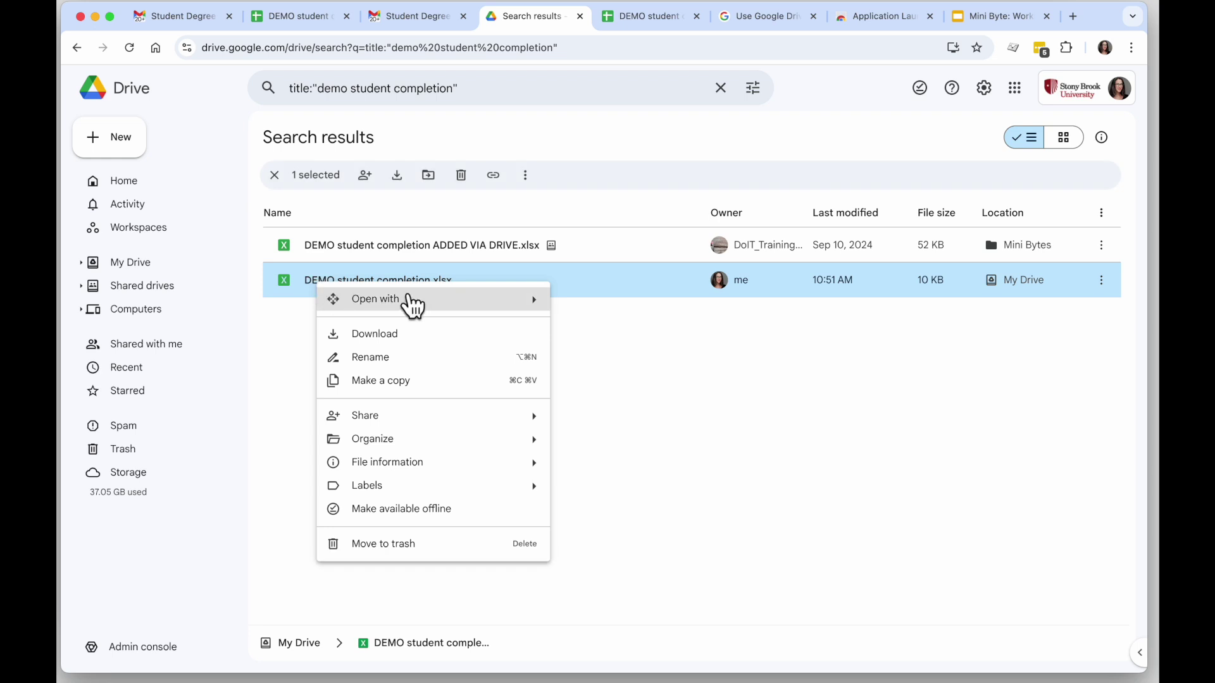
{"action": "mouse_move", "coordinate": [437, 307]}
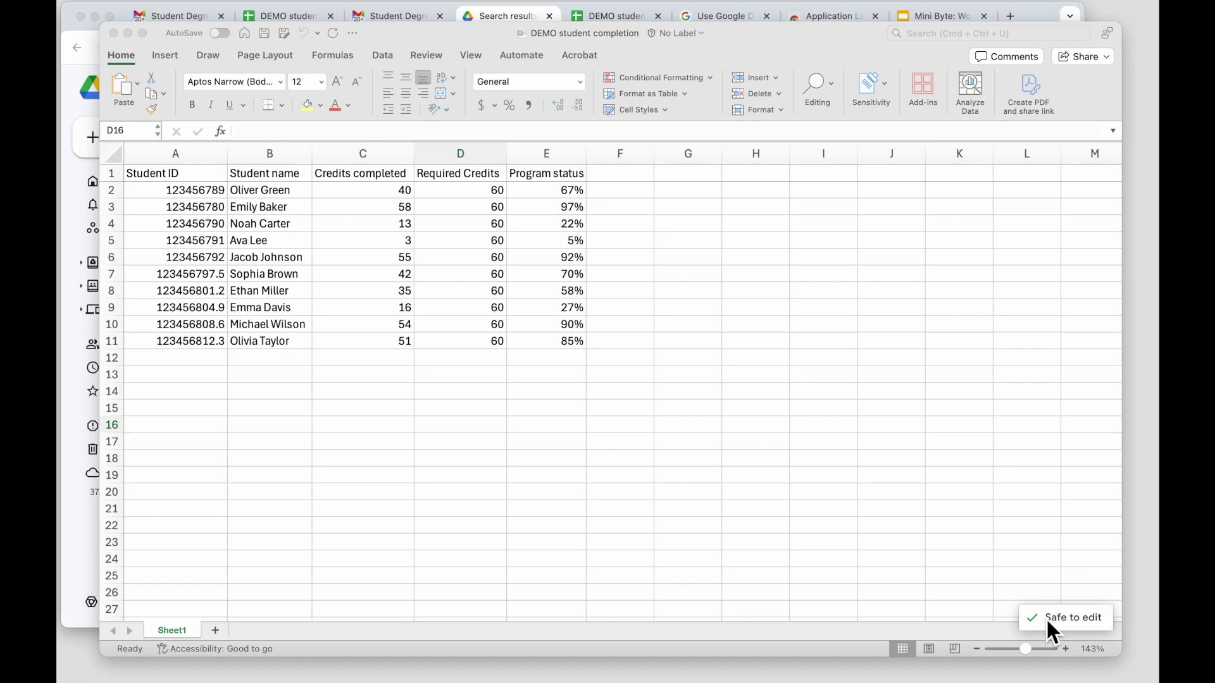
In Excel, commit the new C5 and C9 credits (9 and 20) and save the workbook.
{"action": "left_click", "coordinate": [1046, 618]}
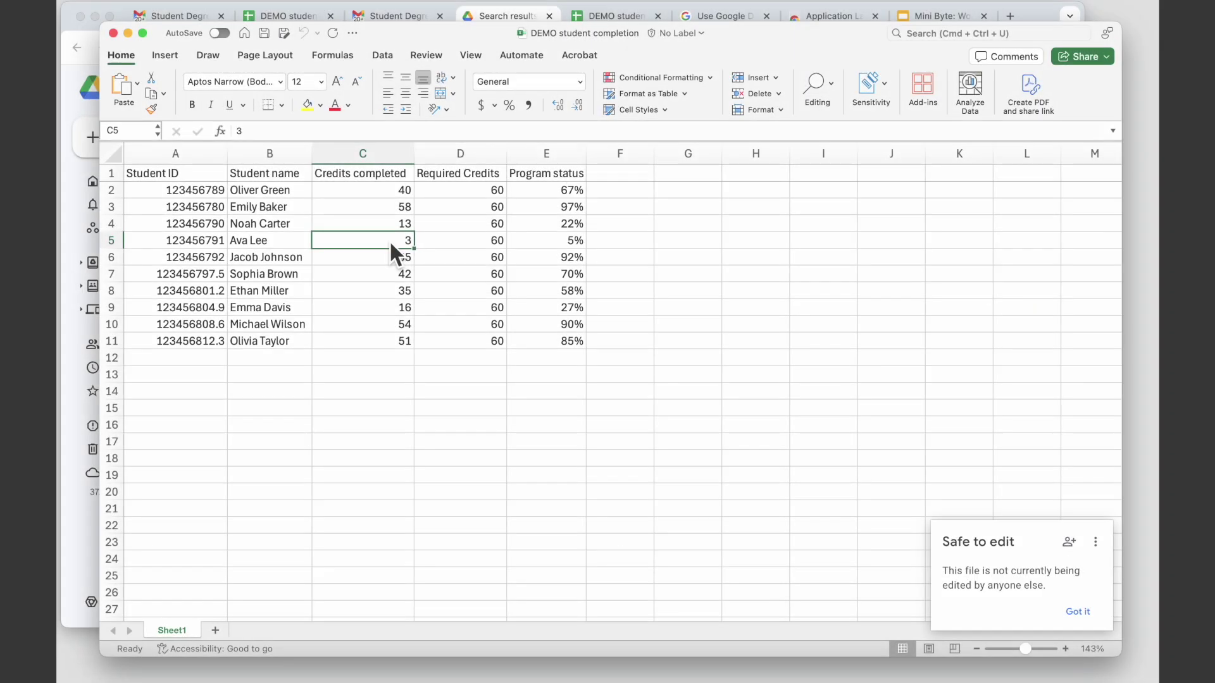
{"action": "left_click", "coordinate": [399, 440]}
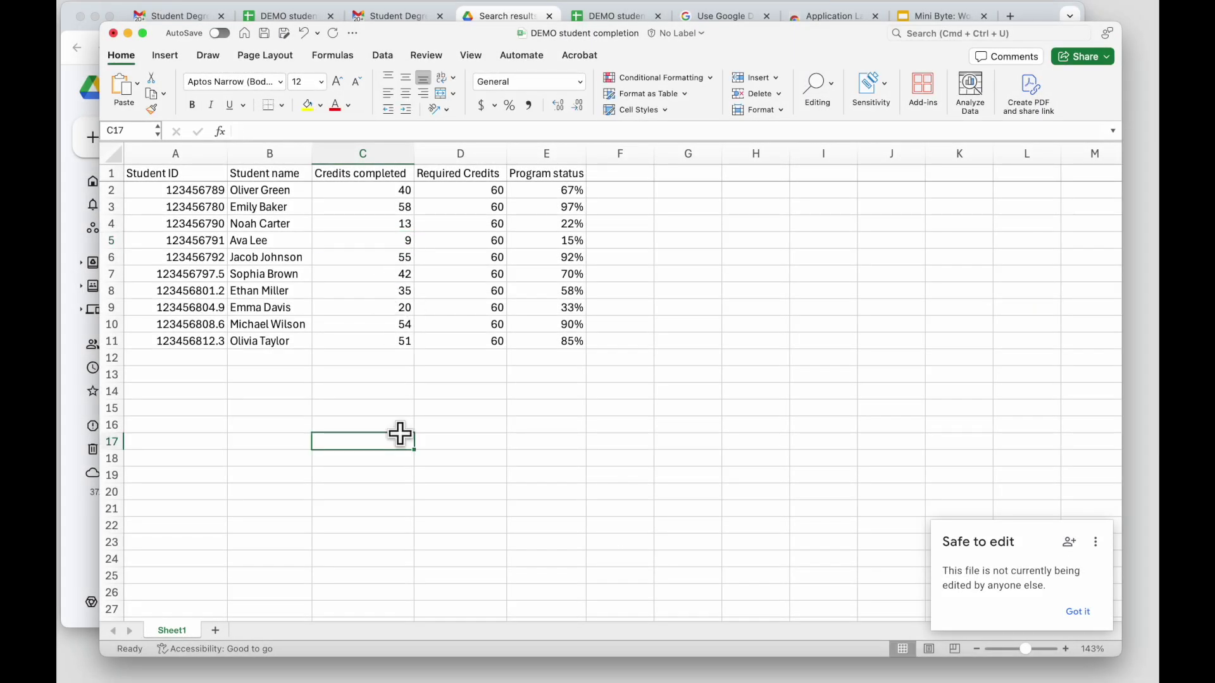
{"action": "left_click", "coordinate": [263, 35]}
Change C2's credits completed to 43 and save the workbook again.
{"action": "left_click", "coordinate": [390, 192]}
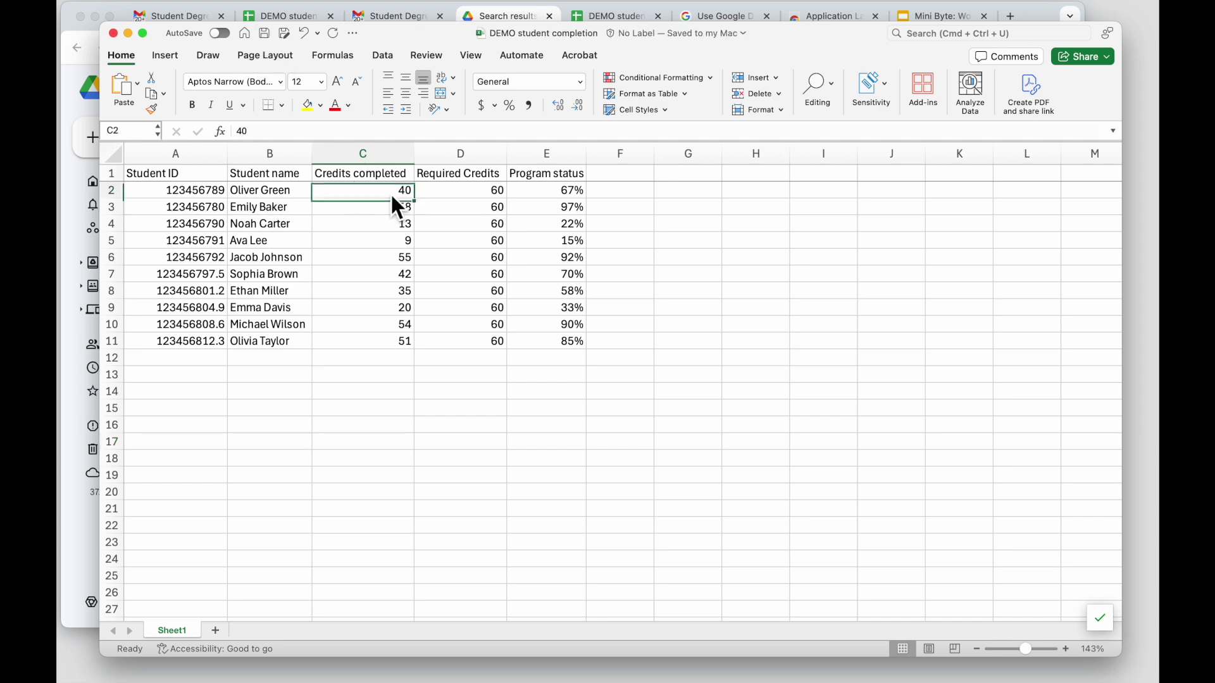
{"action": "type", "text": "43"}
{"action": "left_click", "coordinate": [413, 388]}
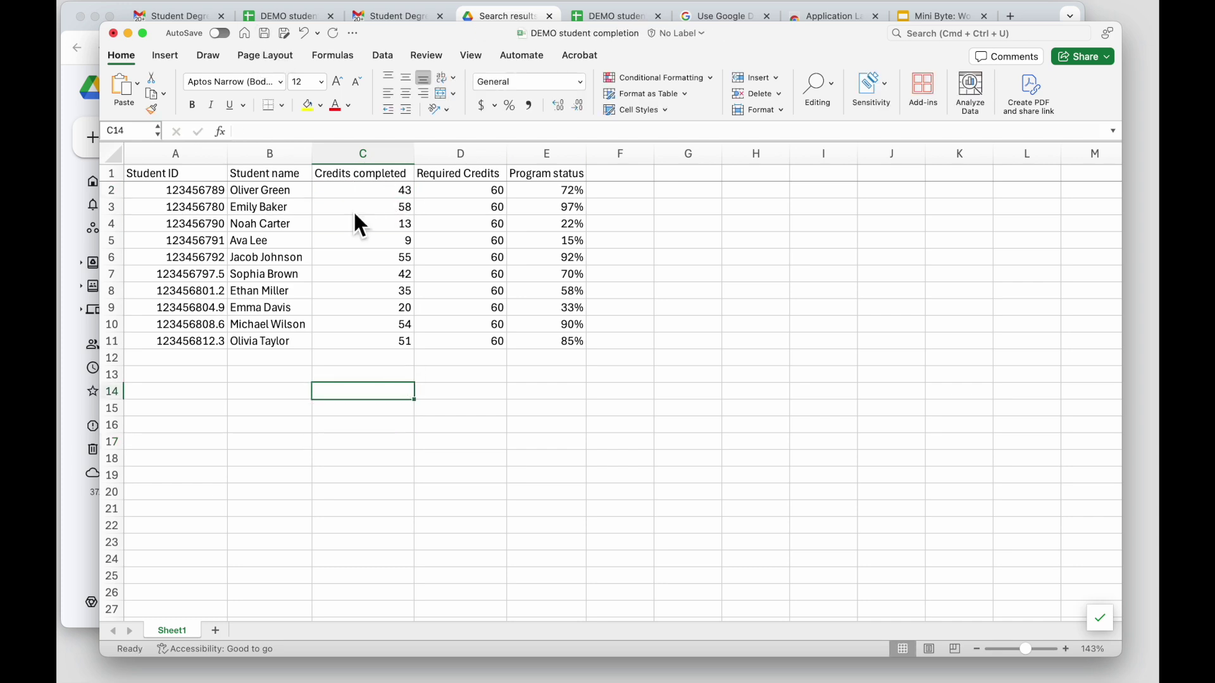
{"action": "left_click", "coordinate": [267, 37]}
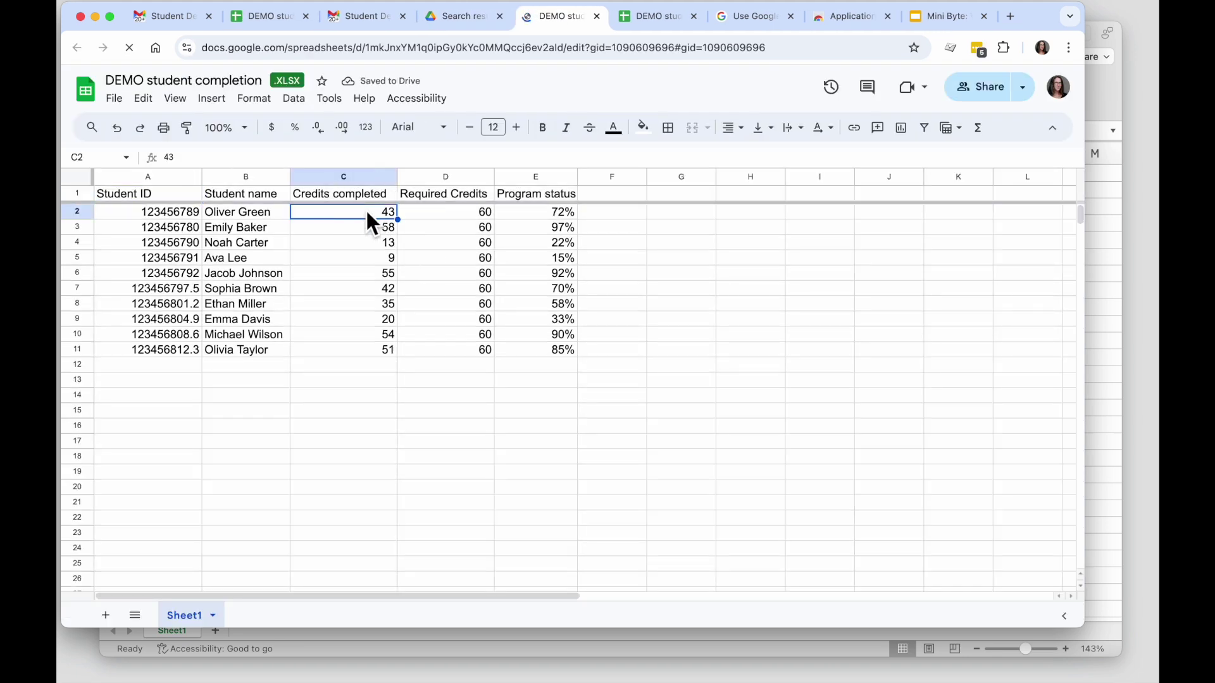
Check the updated values in cells C2 and C9, then return to the 'demo student completion' Drive results.
{"action": "left_click", "coordinate": [371, 262]}
{"action": "left_click", "coordinate": [372, 324]}
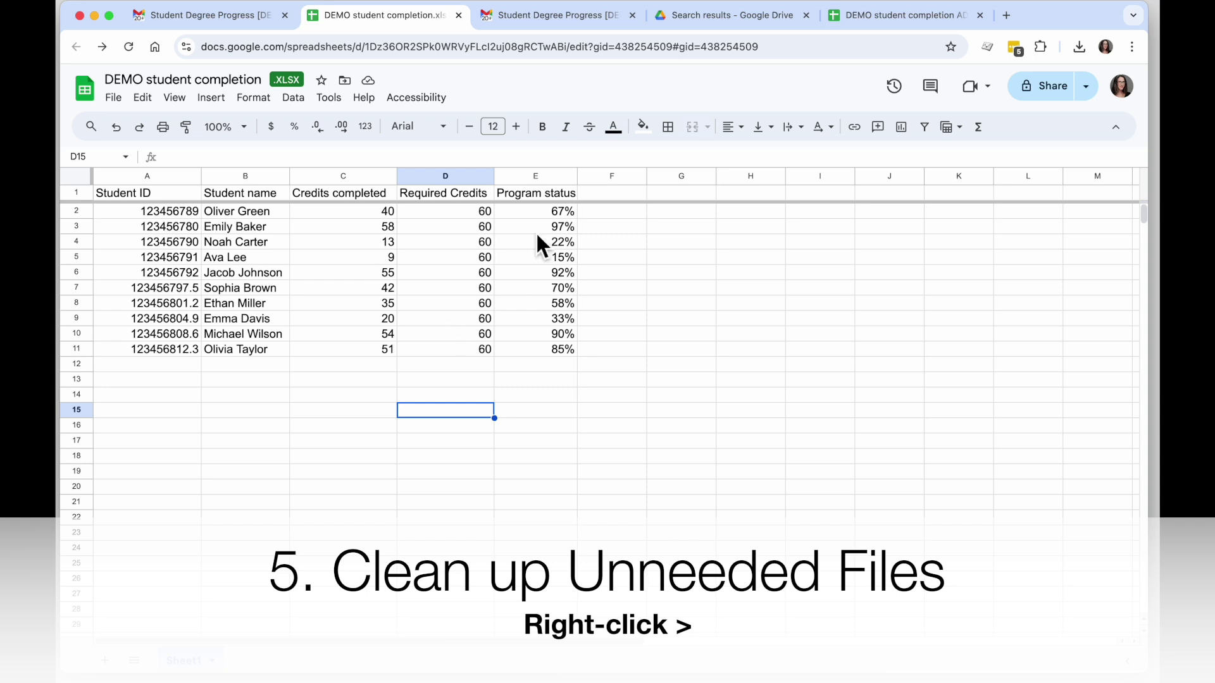
{"action": "left_click", "coordinate": [557, 14]}
{"action": "scroll", "coordinate": [611, 549], "scroll_direction": "down", "scroll_amount": 7}
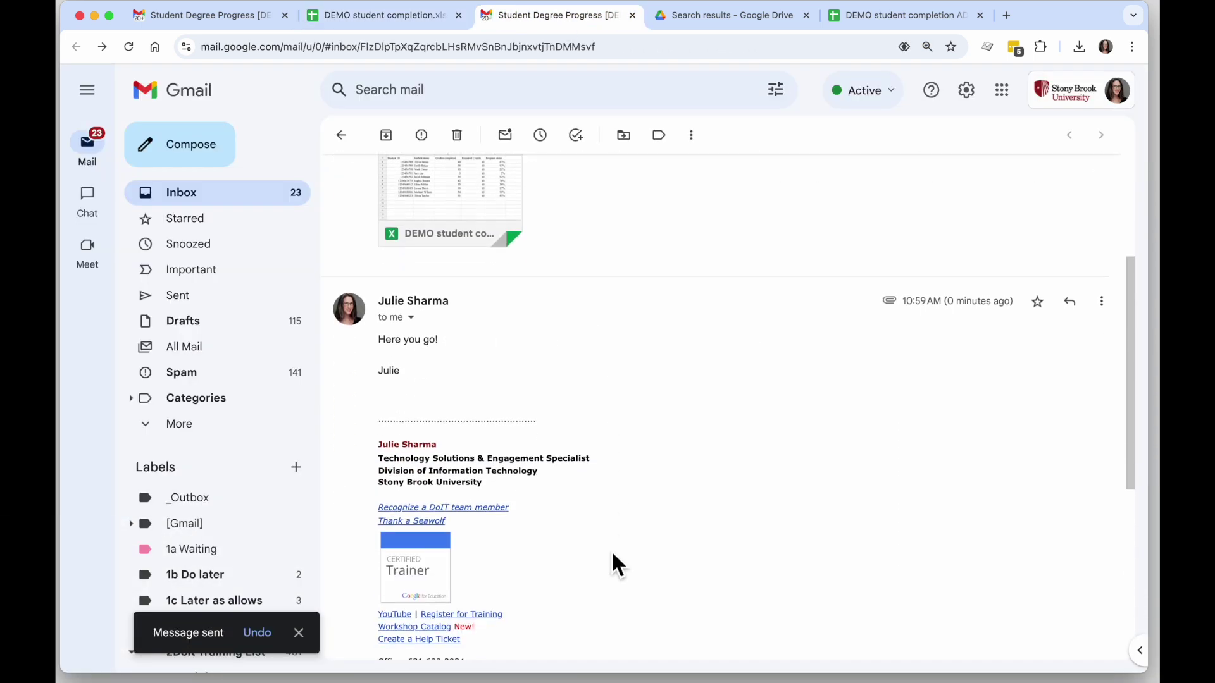
{"action": "scroll", "coordinate": [635, 395], "scroll_direction": "down", "scroll_amount": 2}
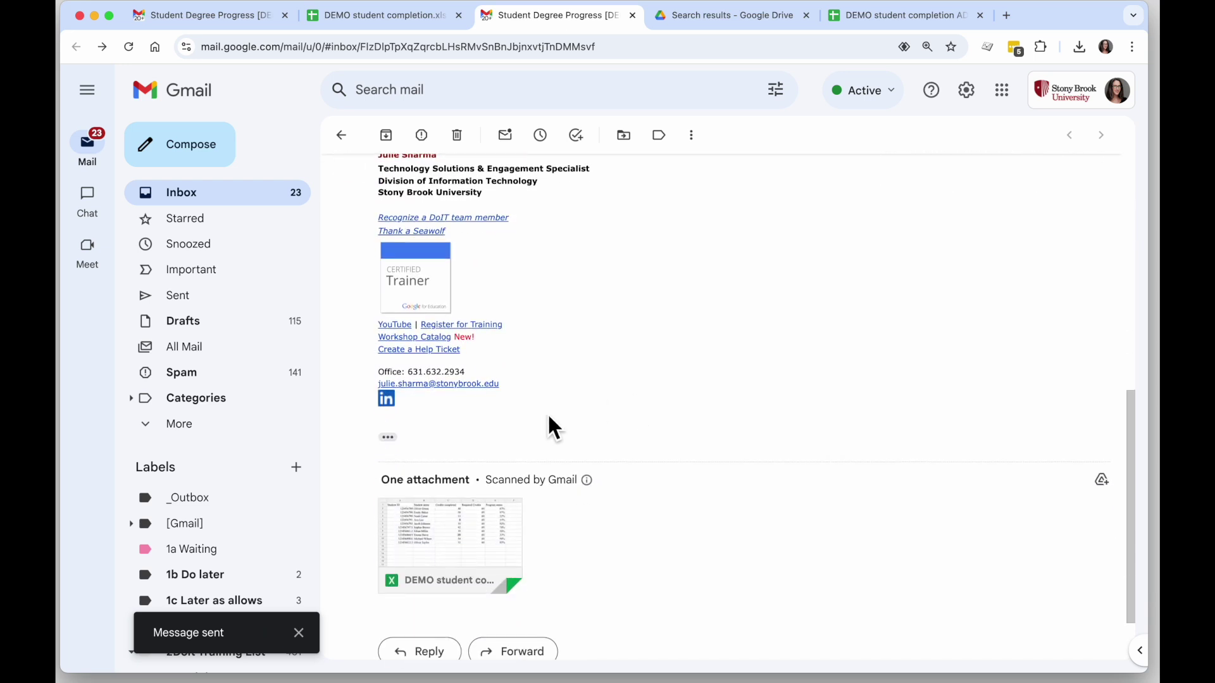
{"action": "left_click", "coordinate": [712, 22]}
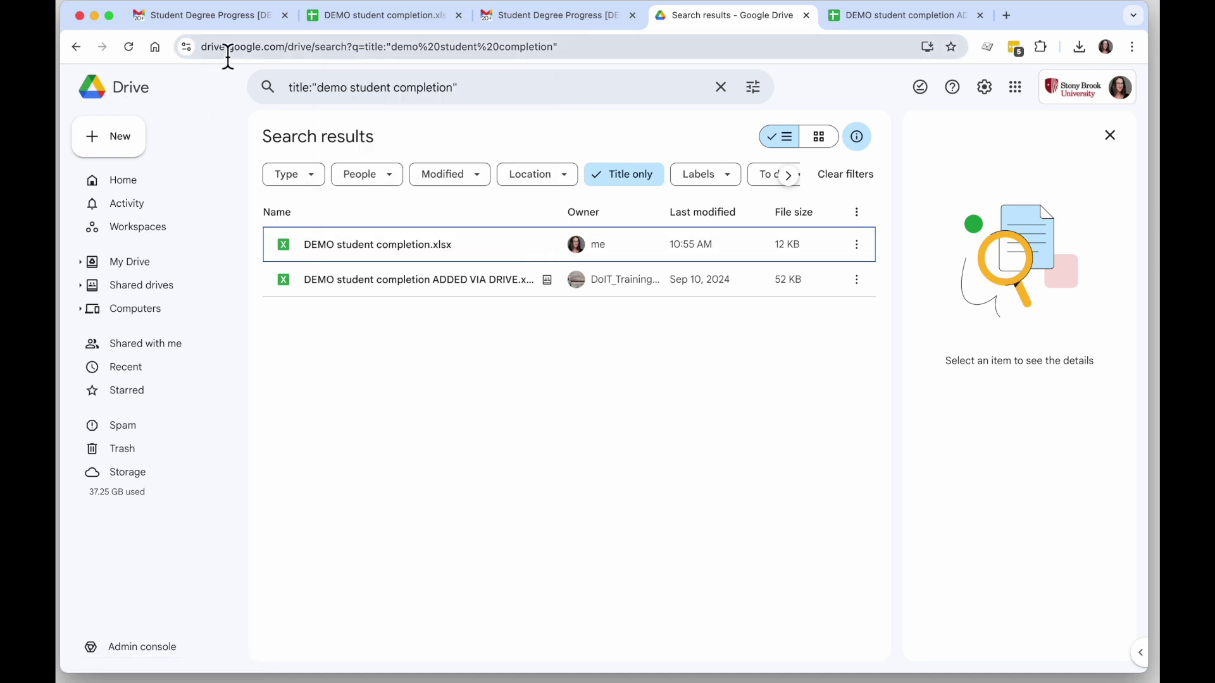
{"action": "left_click", "coordinate": [346, 89]}
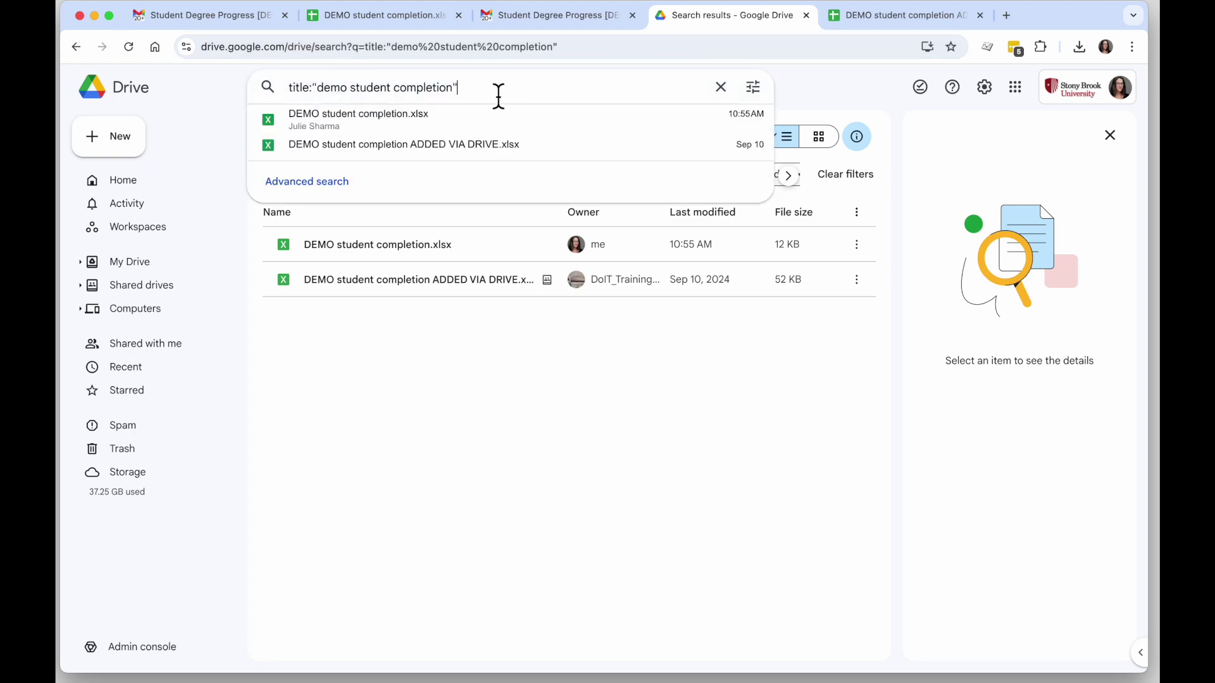
{"action": "left_click", "coordinate": [756, 88]}
{"action": "left_click", "coordinate": [760, 85]}
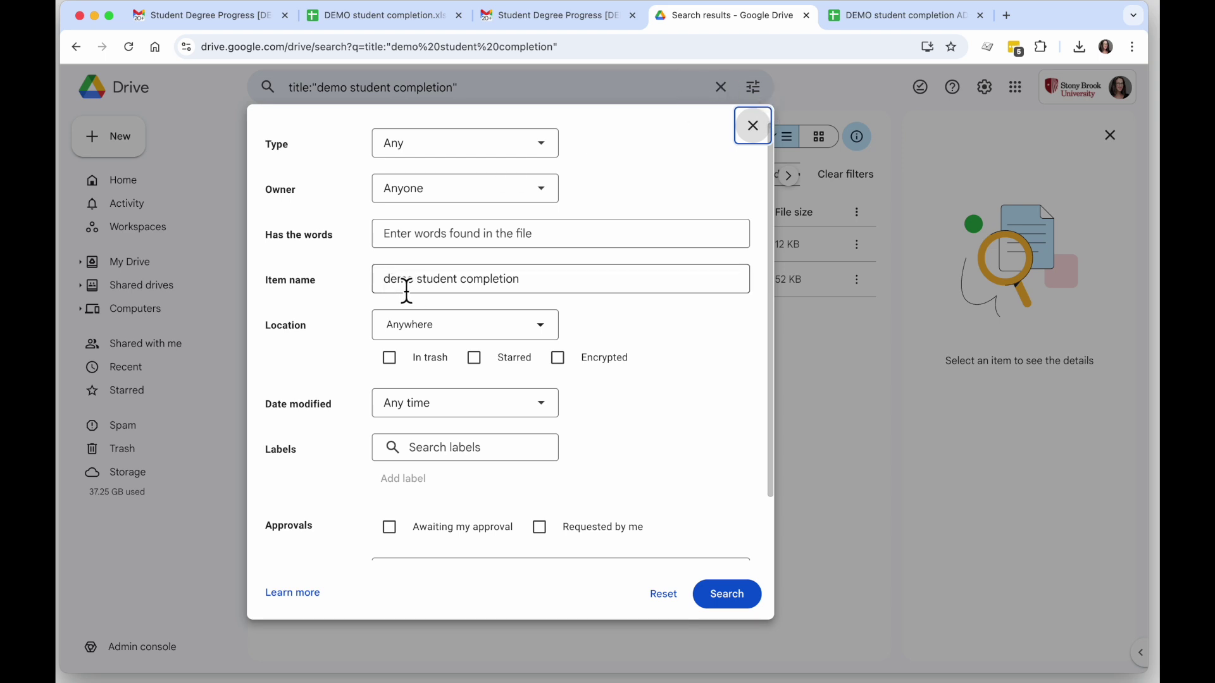
{"action": "left_click", "coordinate": [738, 606]}
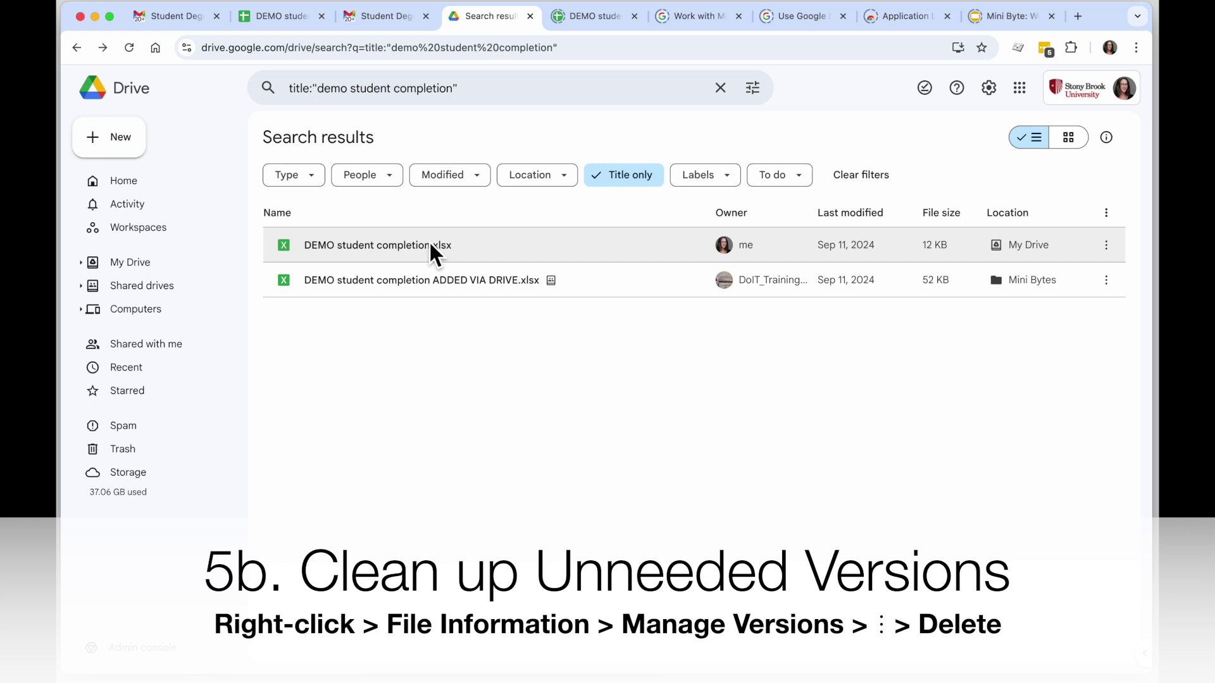
Open the version history of DEMO student completion.xlsx and permanently delete Version 1.
{"action": "right_click", "coordinate": [430, 249]}
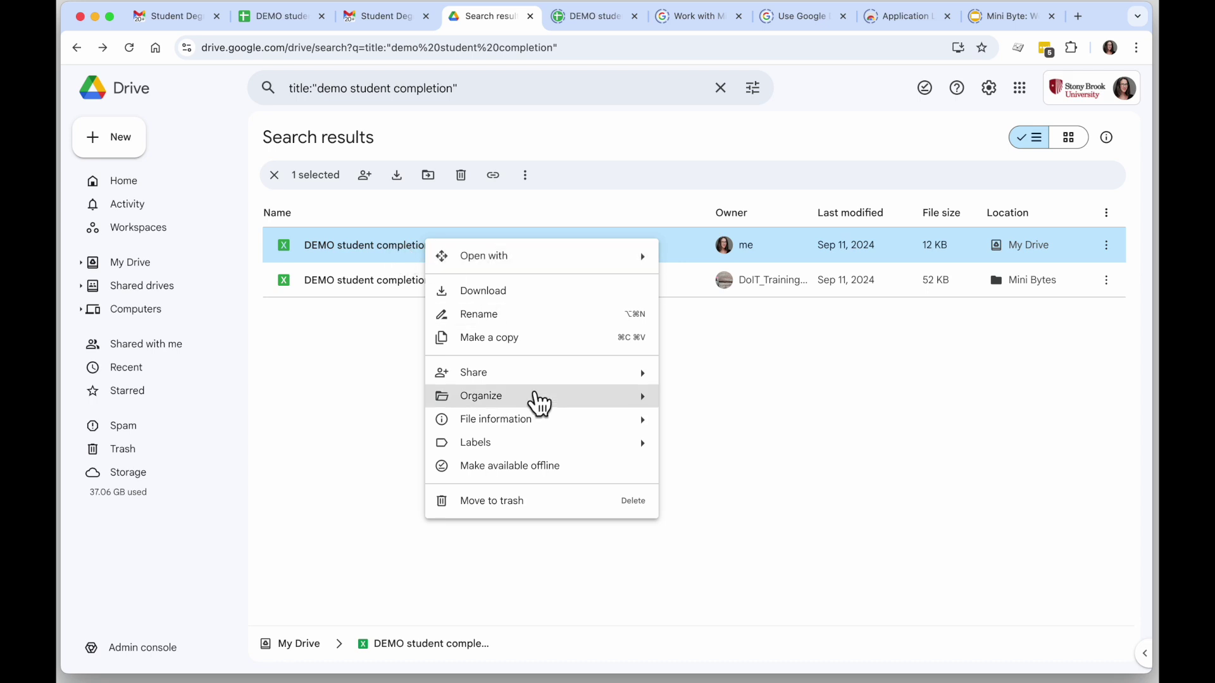
{"action": "mouse_move", "coordinate": [534, 422]}
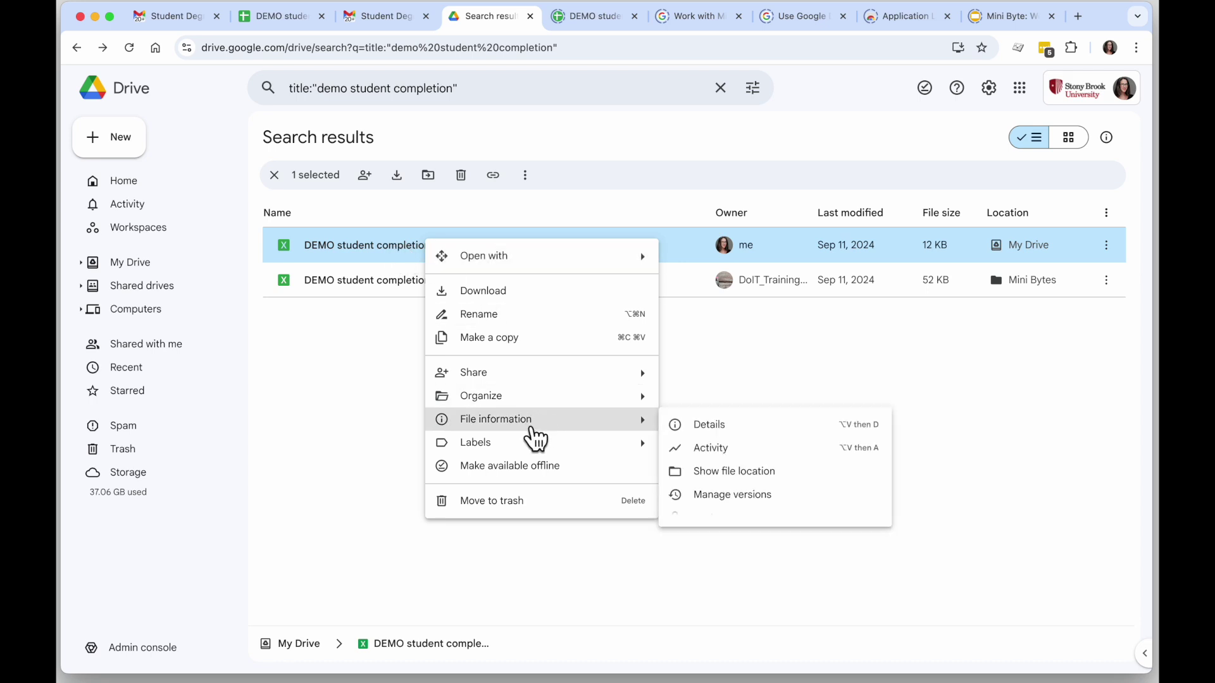
{"action": "left_click", "coordinate": [808, 504]}
{"action": "scroll", "coordinate": [633, 437], "scroll_direction": "down", "scroll_amount": 1}
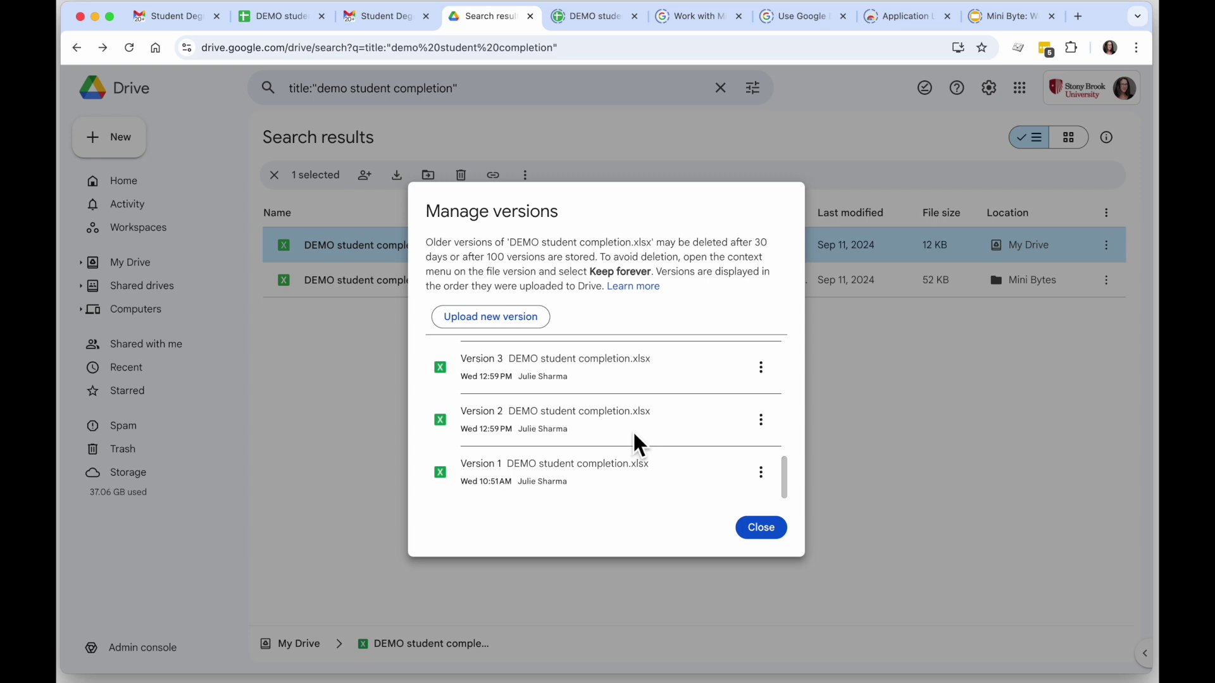
{"action": "scroll", "coordinate": [694, 433], "scroll_direction": "up", "scroll_amount": 8}
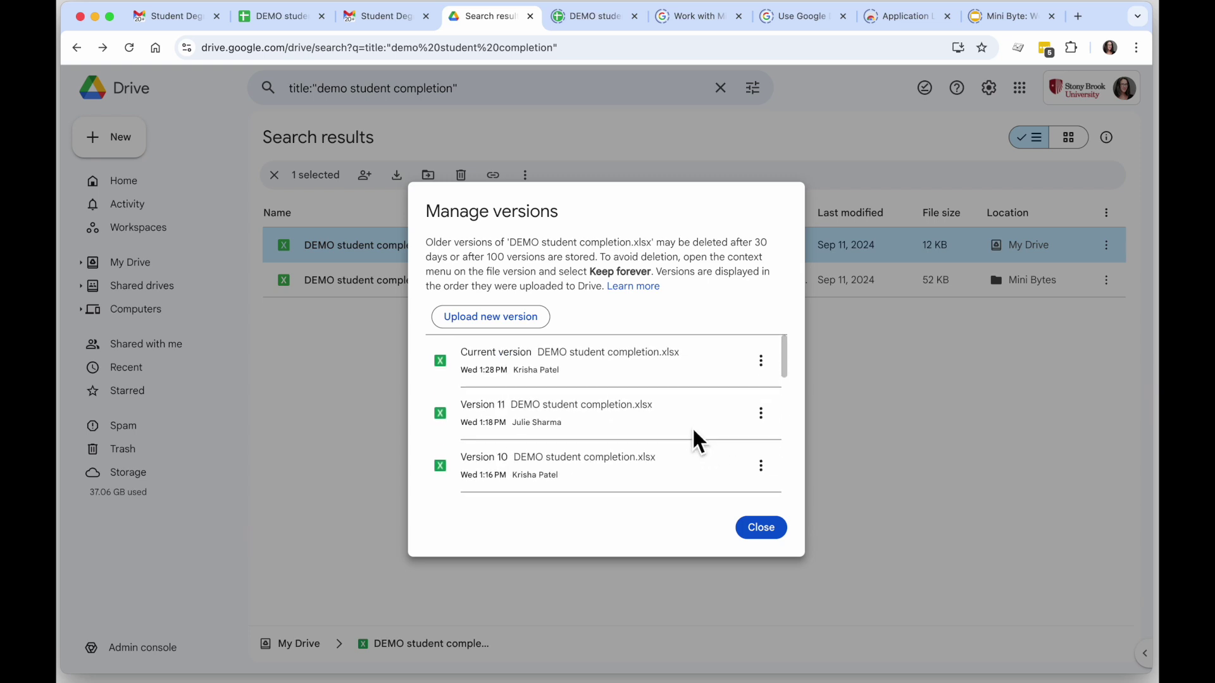
{"action": "scroll", "coordinate": [692, 427], "scroll_direction": "down", "scroll_amount": 8}
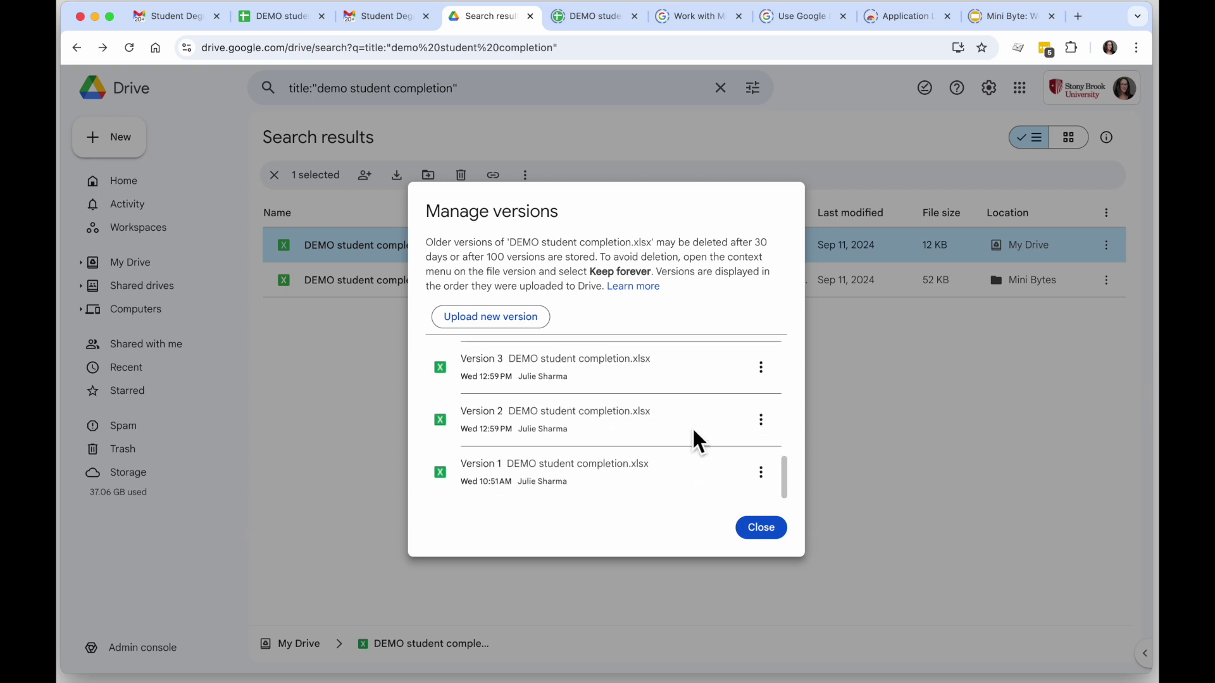
{"action": "left_click", "coordinate": [761, 475]}
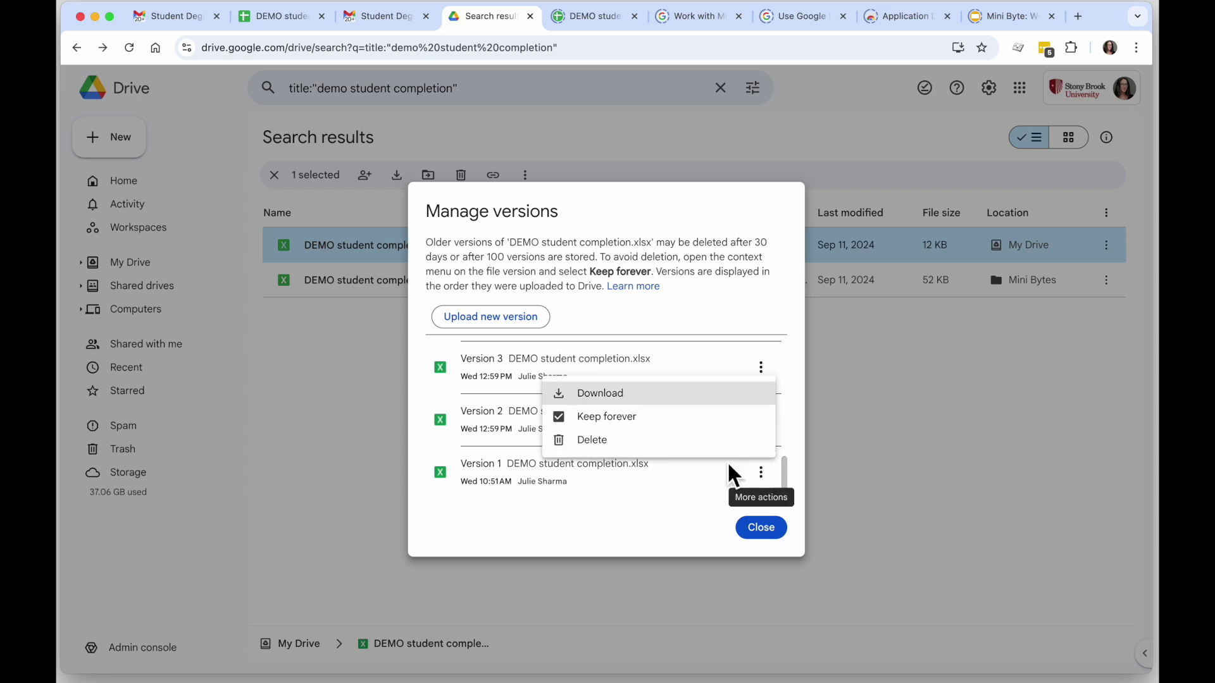
{"action": "left_click", "coordinate": [597, 439]}
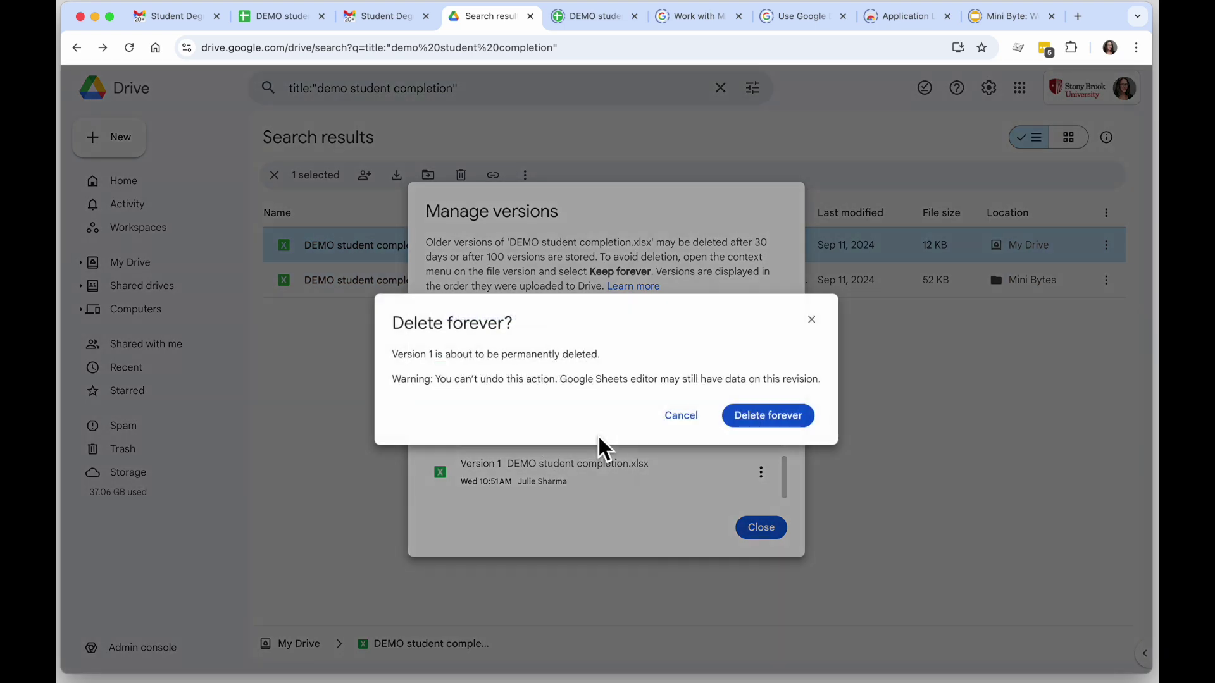
{"action": "left_click", "coordinate": [767, 415]}
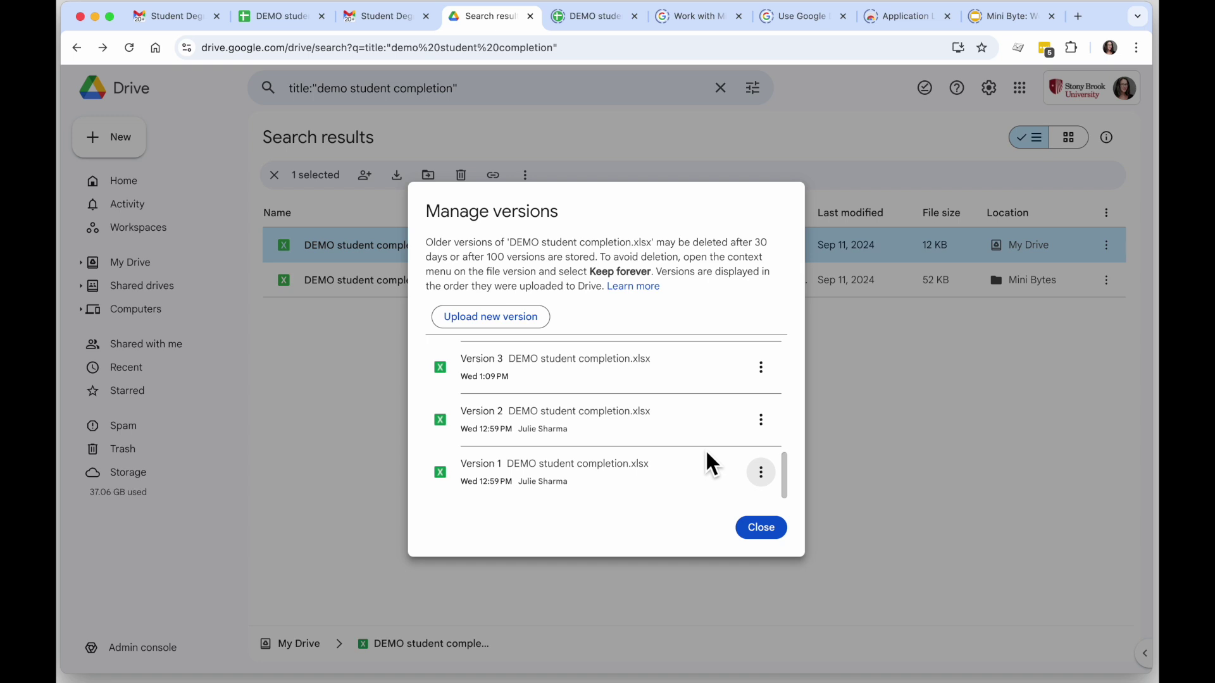
Permanently delete Version 2 as well and close the version history.
{"action": "left_click", "coordinate": [763, 474]}
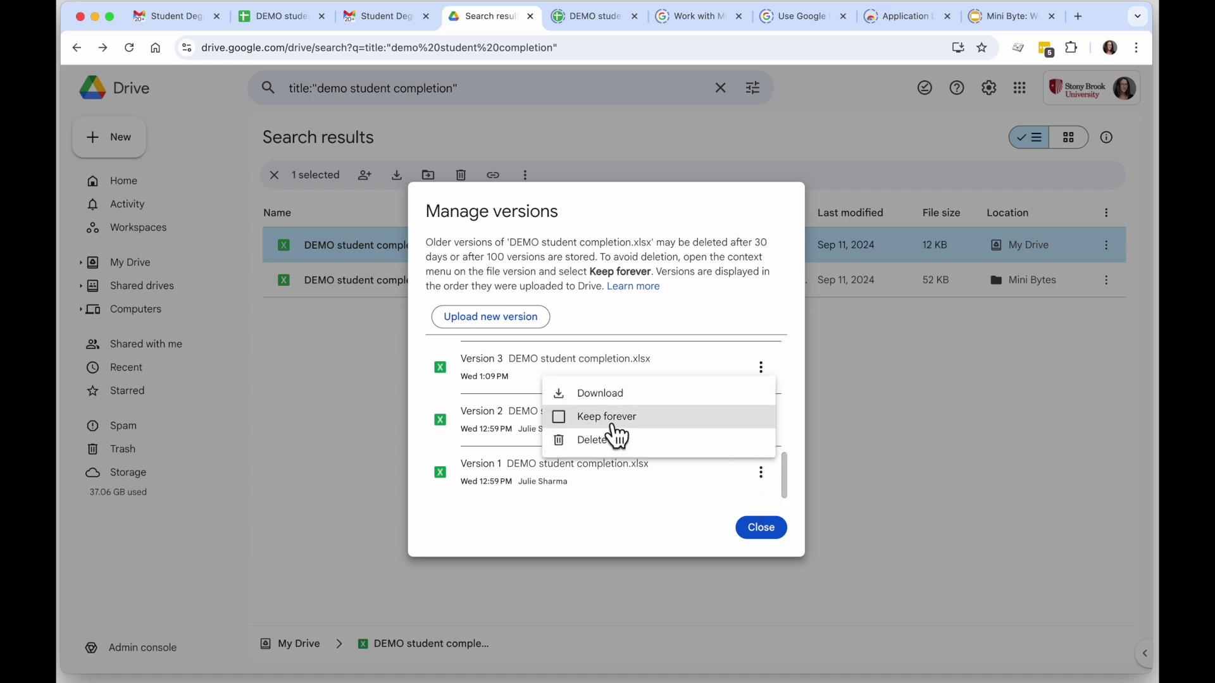
{"action": "left_click", "coordinate": [560, 419]}
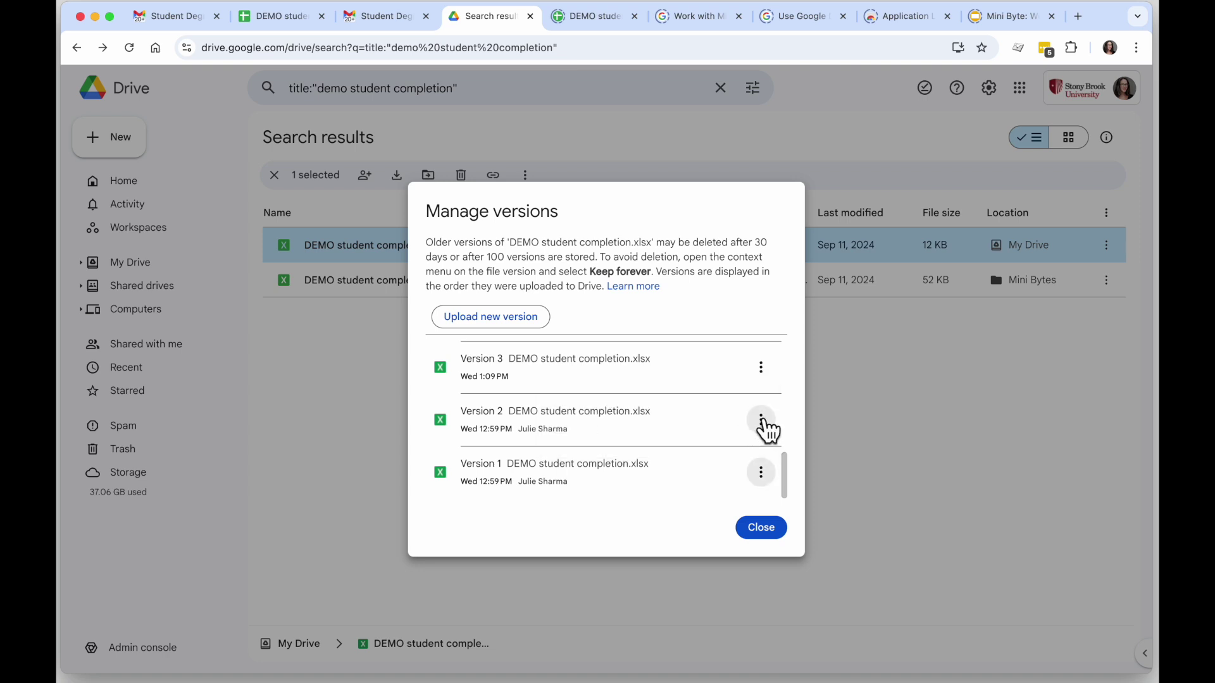
{"action": "left_click", "coordinate": [761, 419]}
{"action": "left_click", "coordinate": [670, 481]}
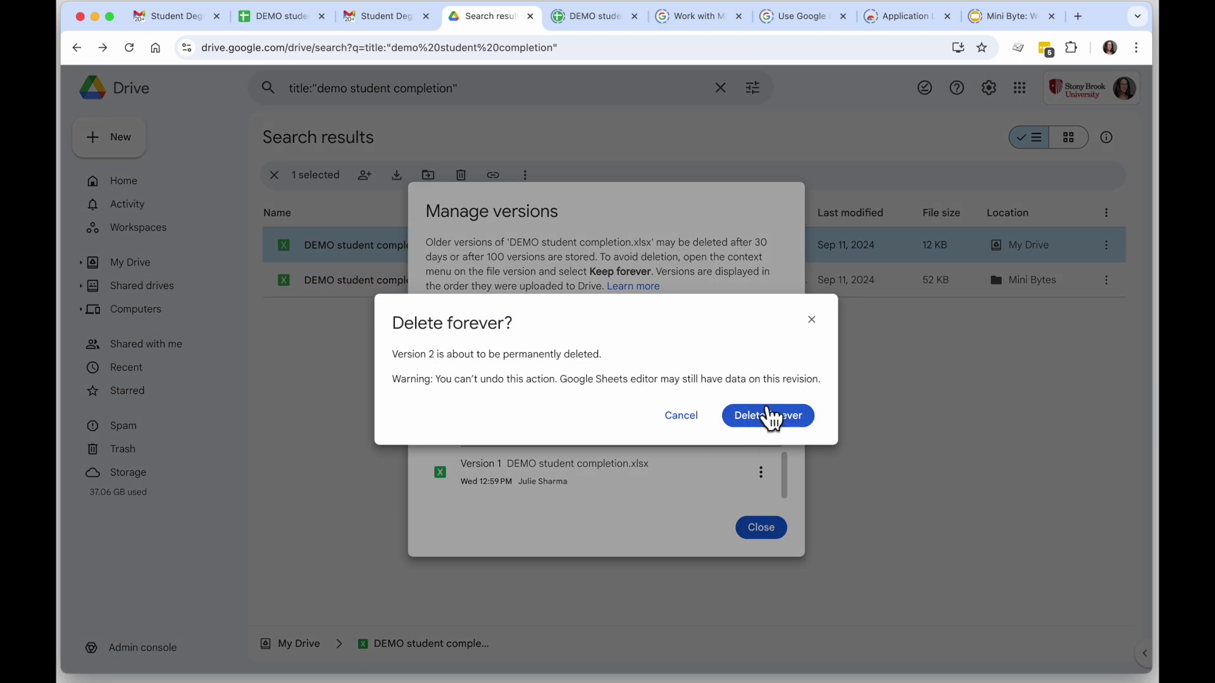
{"action": "left_click", "coordinate": [768, 416]}
{"action": "key", "text": "Escape"}
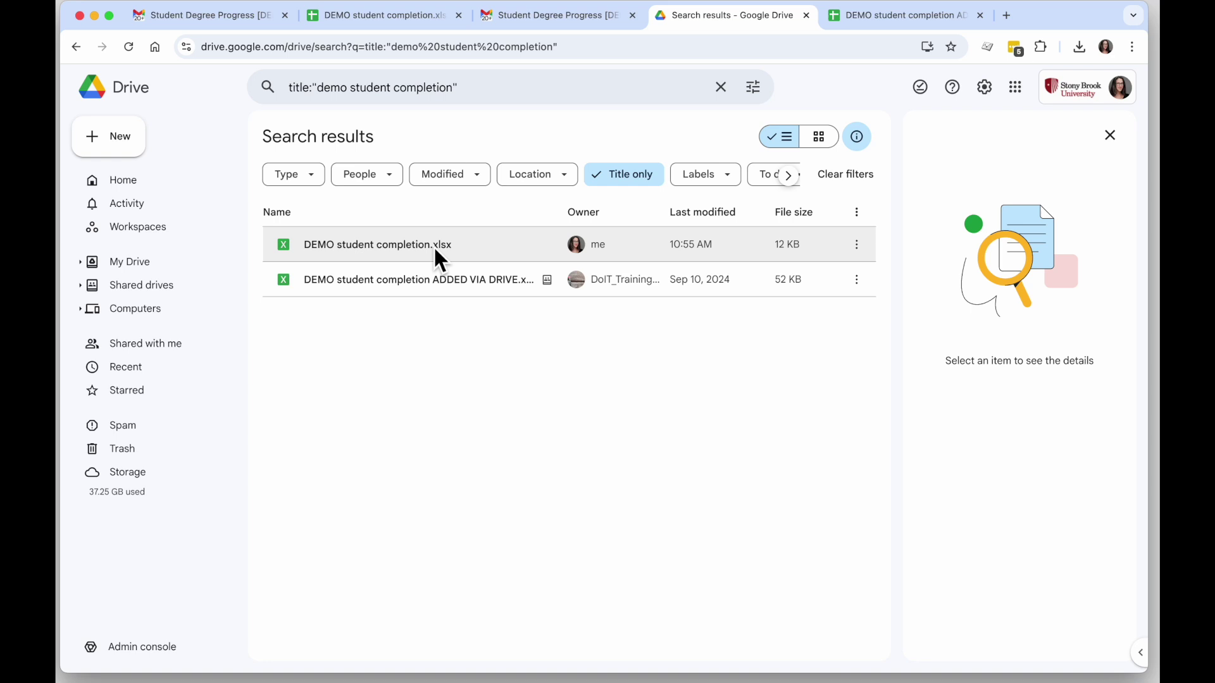
Move DEMO student completion.xlsx to the trash and confirm.
{"action": "right_click", "coordinate": [434, 247]}
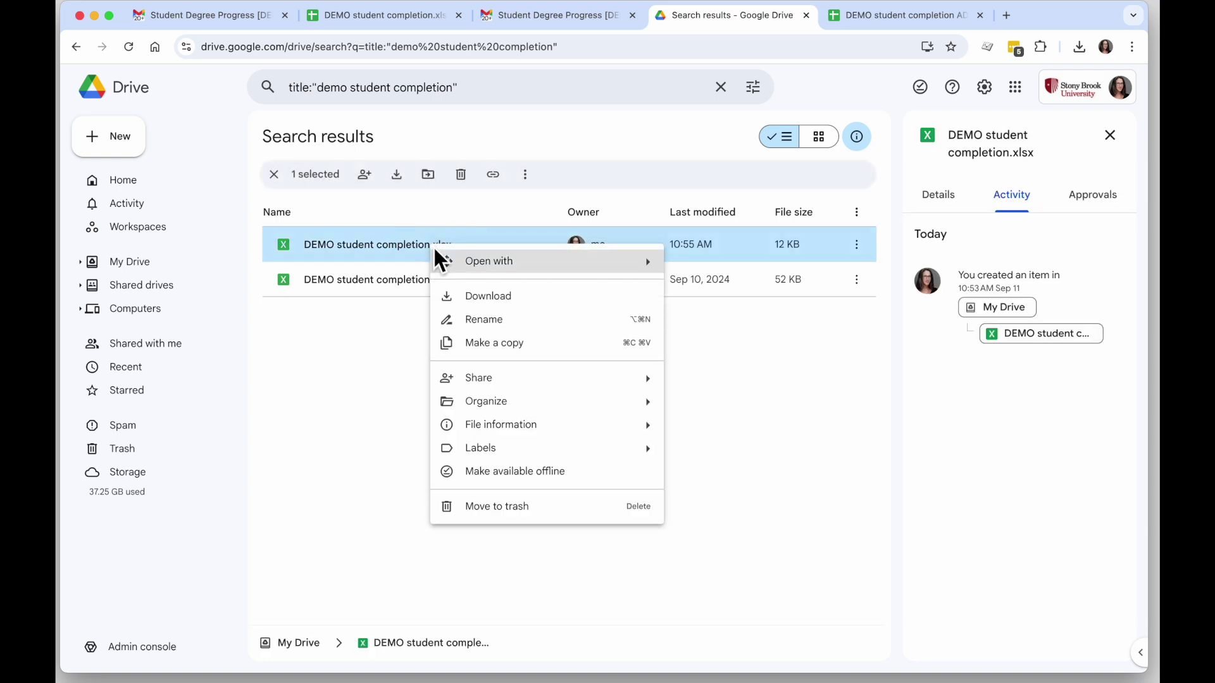
{"action": "left_click", "coordinate": [556, 510]}
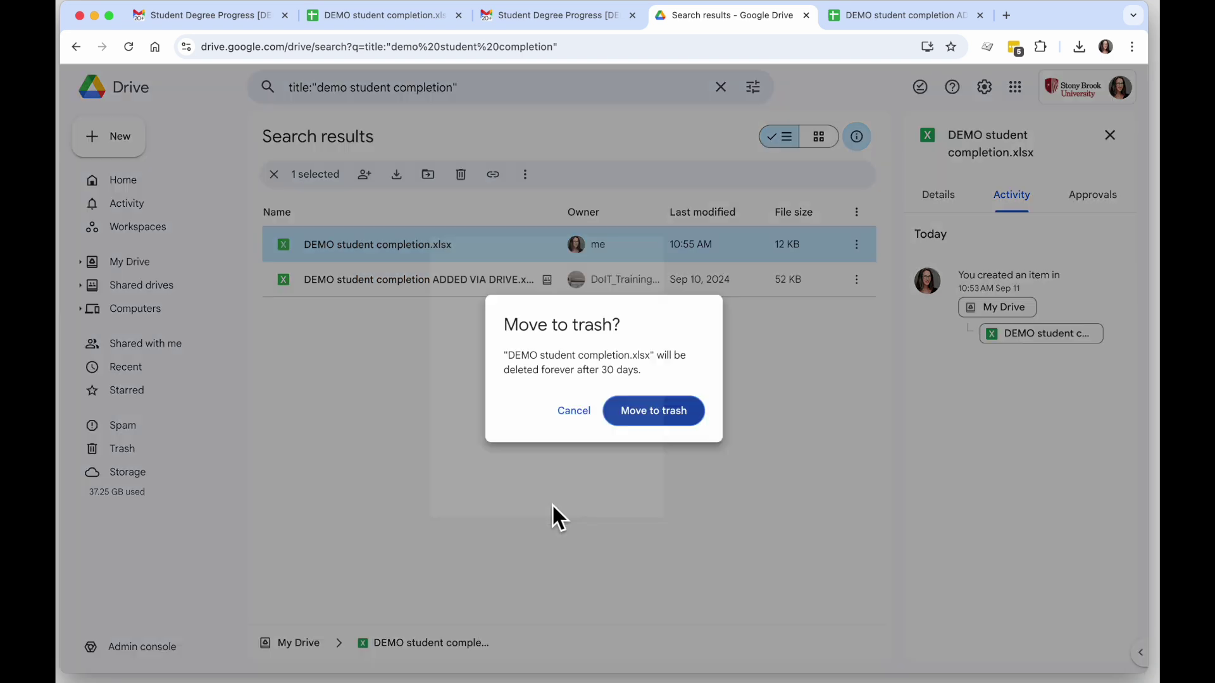
{"action": "left_click", "coordinate": [655, 415]}
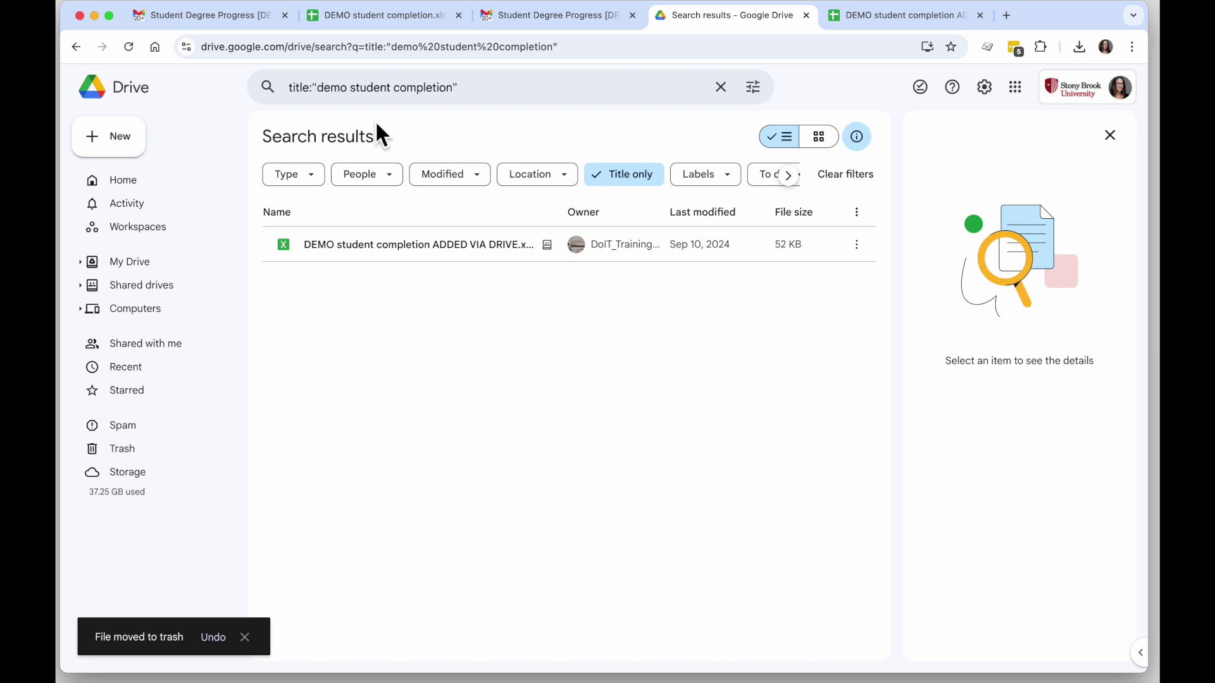
Return to the Student Degree Progress email showing the 12 KB DEMO student completion.xlsx attachment.
{"action": "left_click", "coordinate": [518, 24]}
{"action": "scroll", "coordinate": [581, 469], "scroll_direction": "down", "scroll_amount": 2}
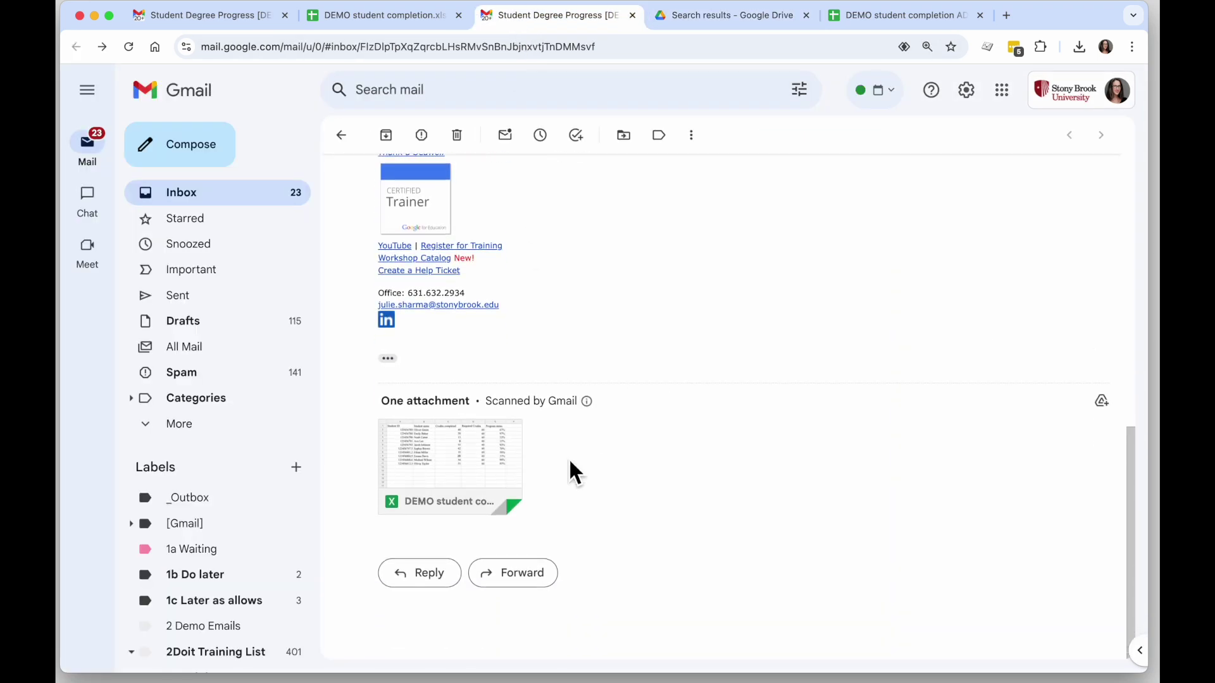
{"action": "mouse_move", "coordinate": [420, 456]}
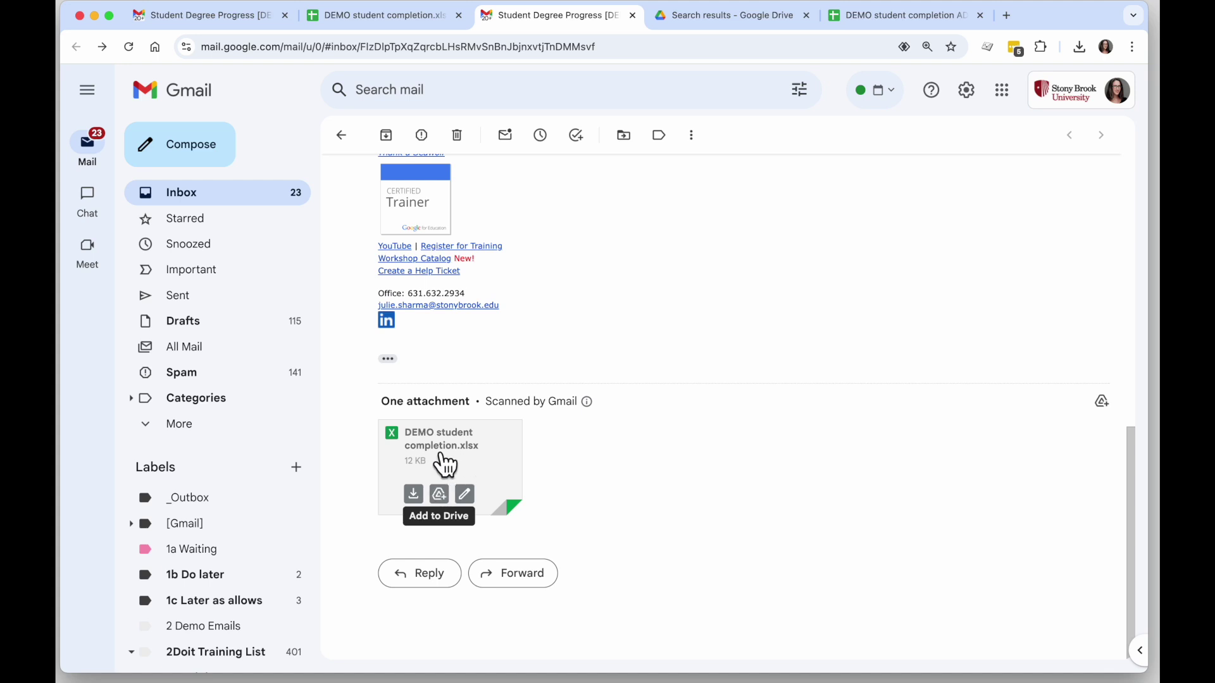